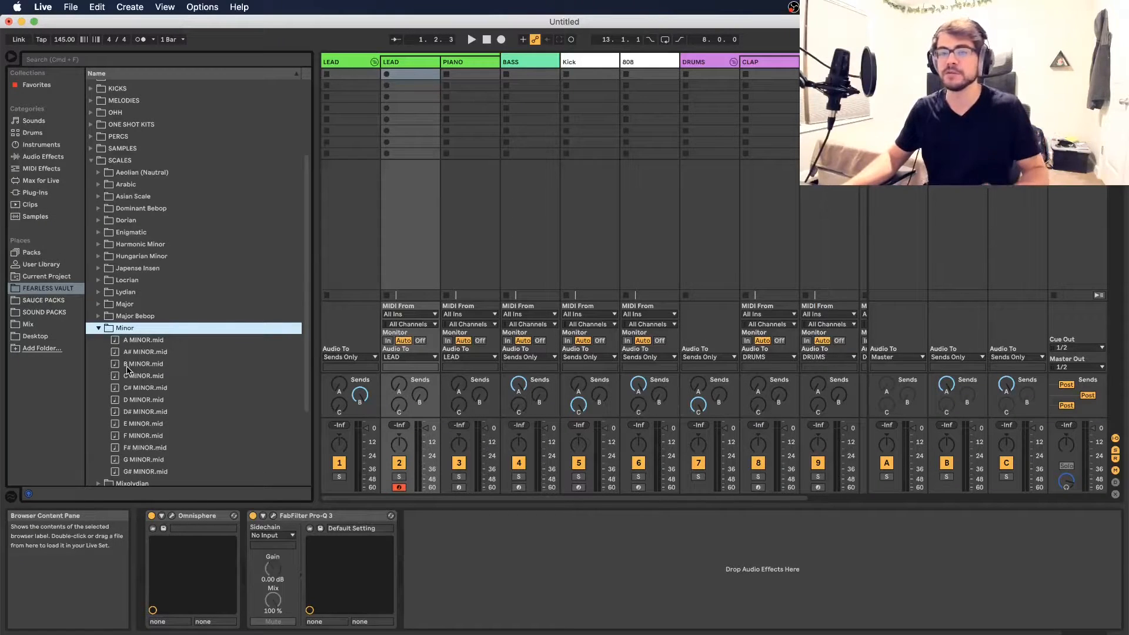
Step: Load B MINOR.mid from the Minor scales folder into the lead track's first clip slot and open the clip
{"action": "left_click", "coordinate": [157, 365]}
{"action": "left_click_drag", "start_coordinate": [141, 366], "coordinate": [409, 75]}
{"action": "double_click", "coordinate": [410, 76]}
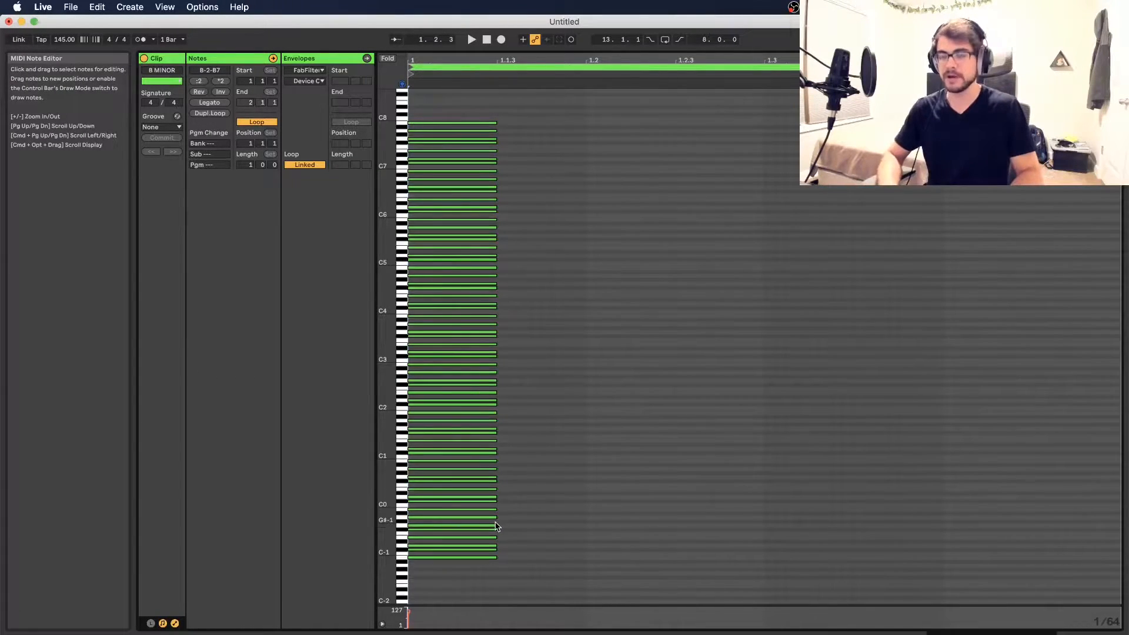
Step: Shift all the B minor scale notes earlier so they end at bar 1, ahead of the clip's start
{"action": "key", "text": "super+a"}
{"action": "key", "text": "Left"}
{"action": "key", "text": "Left"}
{"action": "key", "text": "Left"}
{"action": "key", "text": "Left"}
{"action": "key", "text": "Left"}
{"action": "key", "text": "Left"}
{"action": "key", "text": "Left"}
{"action": "key", "text": "Left"}
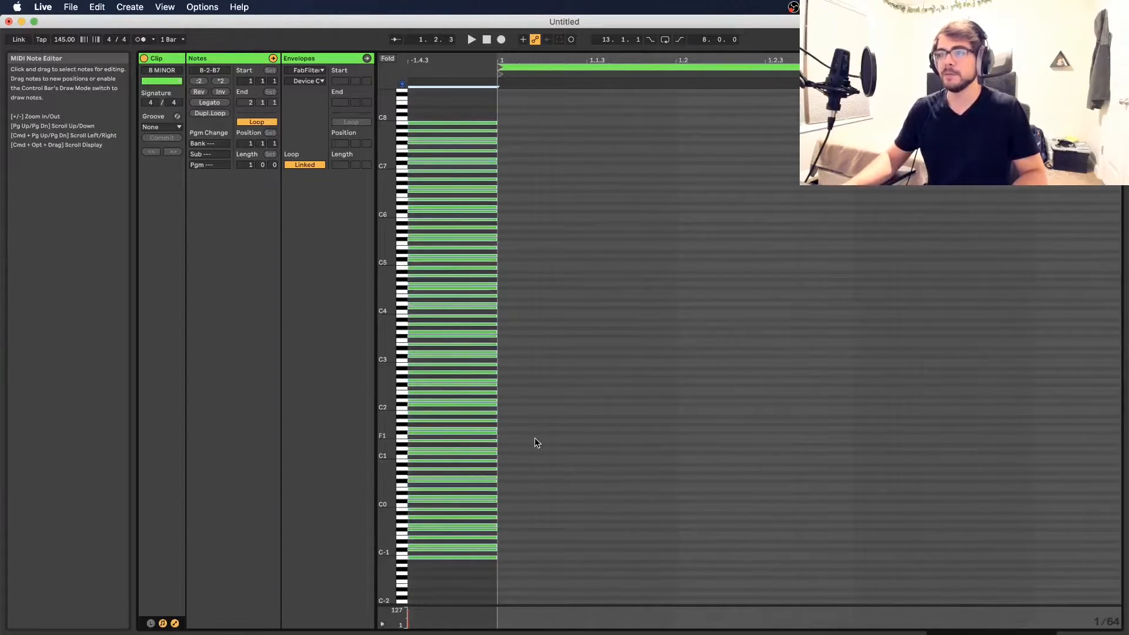
{"action": "left_click", "coordinate": [584, 378]}
{"action": "left_click", "coordinate": [503, 368]}
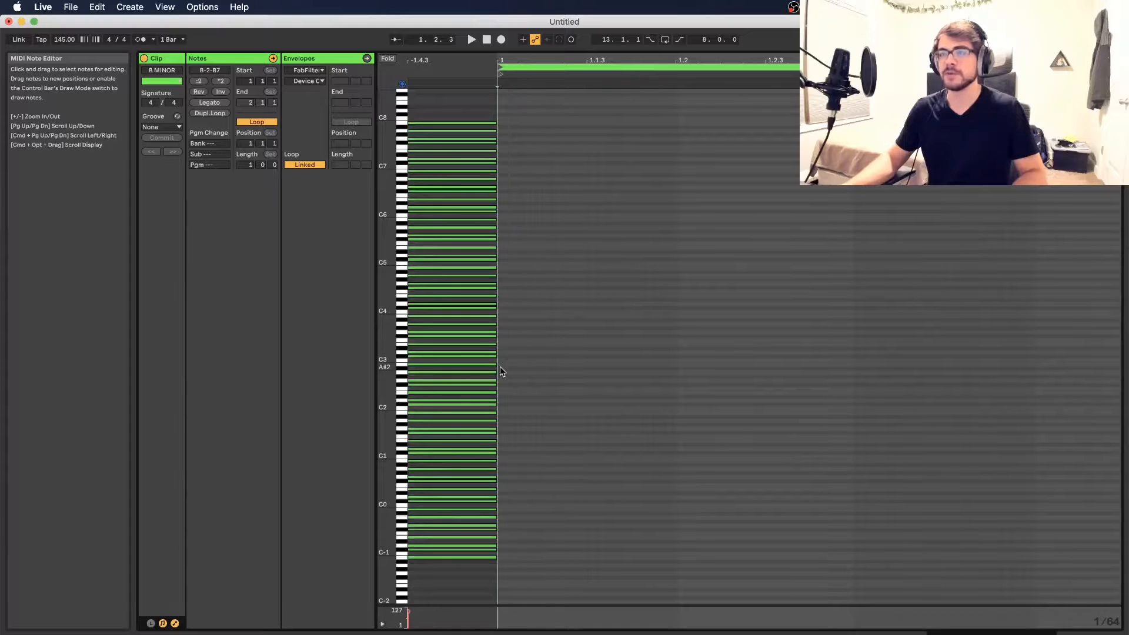
Step: Duplicate the one-bar B3 note to D4 and F#4 to build a B minor triad
{"action": "left_click_drag", "start_coordinate": [381, 328], "coordinate": [406, 318]}
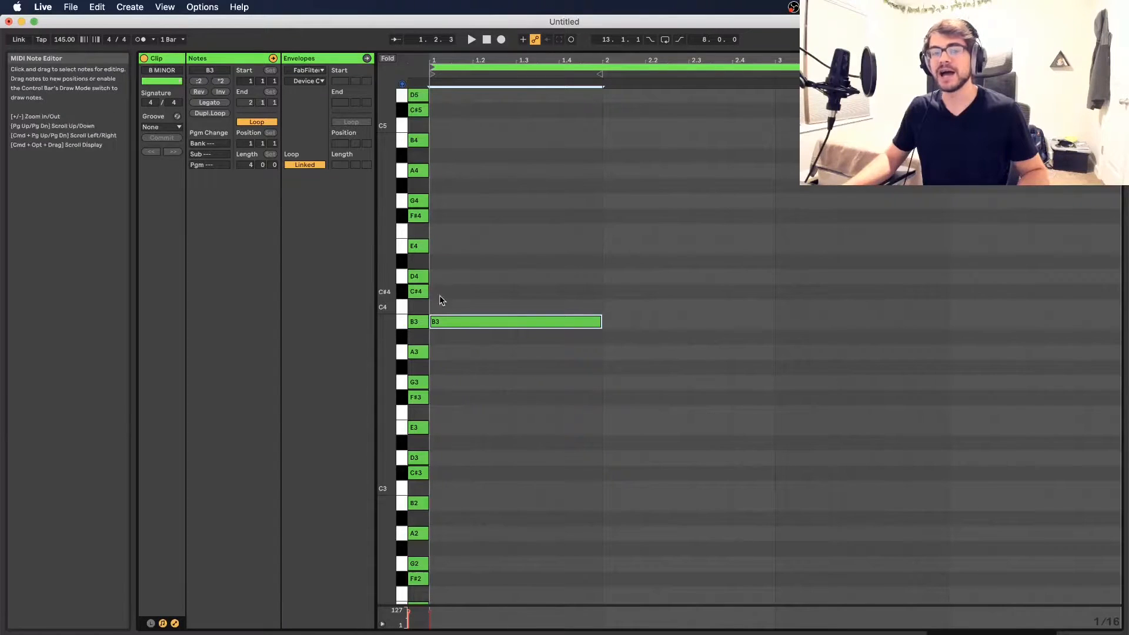
{"action": "left_click_drag", "start_coordinate": [447, 325], "coordinate": [449, 281]}
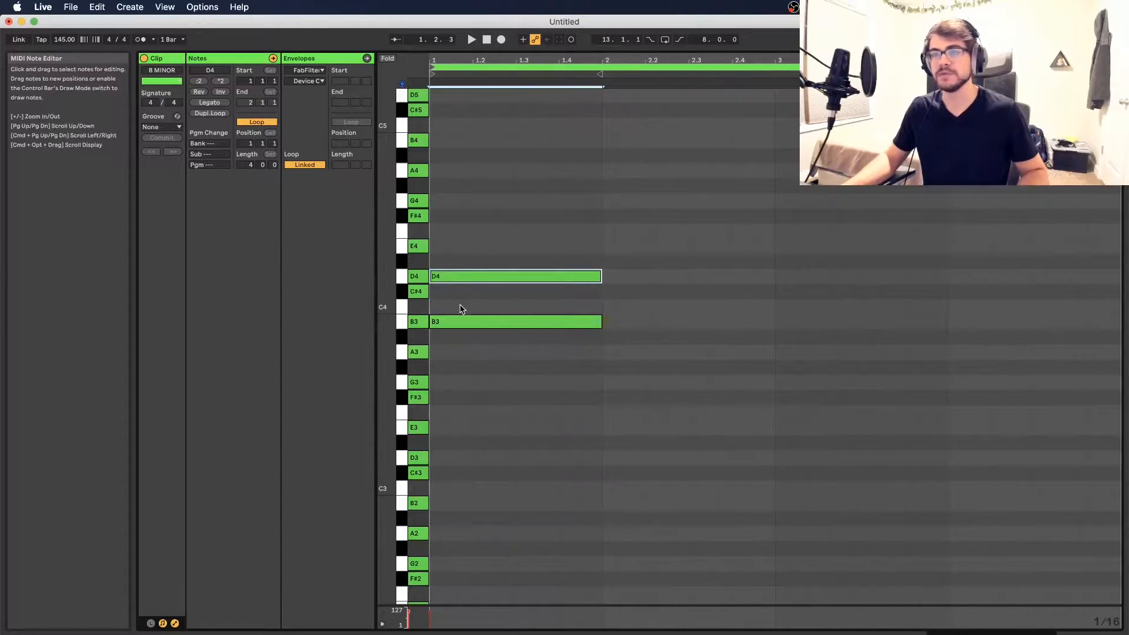
{"action": "left_click_drag", "start_coordinate": [451, 279], "coordinate": [450, 218]}
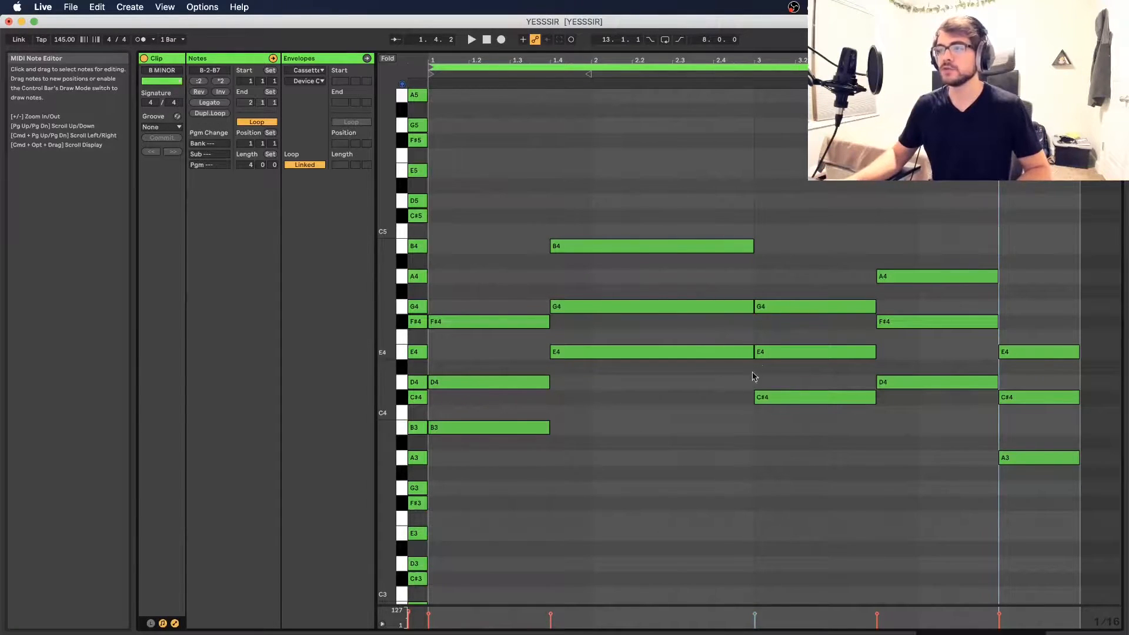
Step: Duplicate the first chord's F#4 note up to A4 and audition the progression
{"action": "key", "text": "space"}
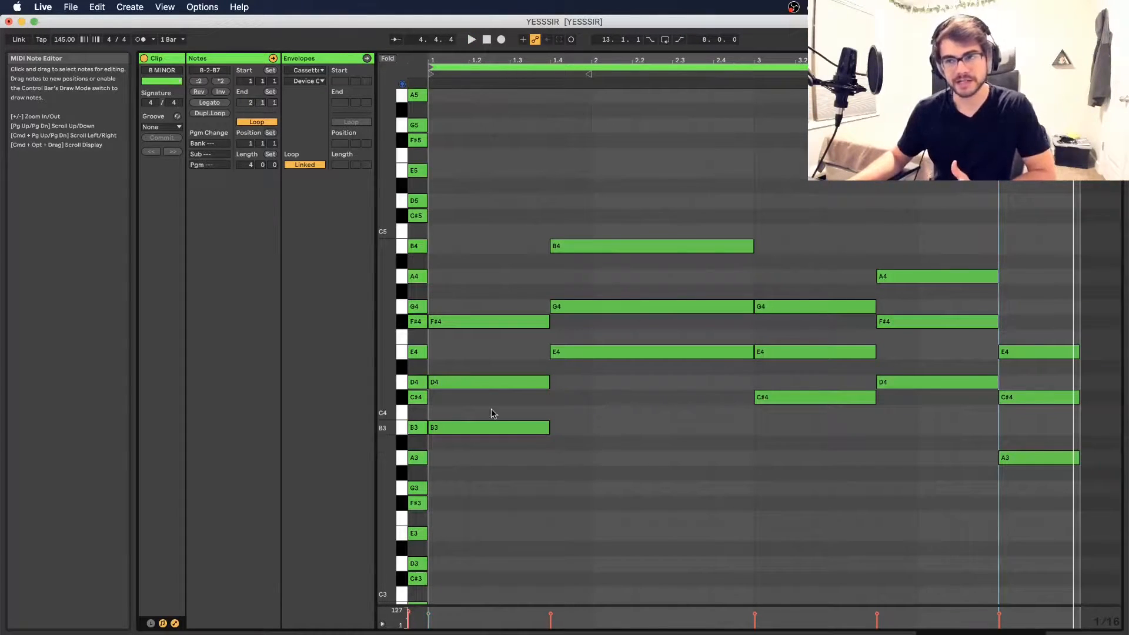
{"action": "left_click", "coordinate": [465, 321]}
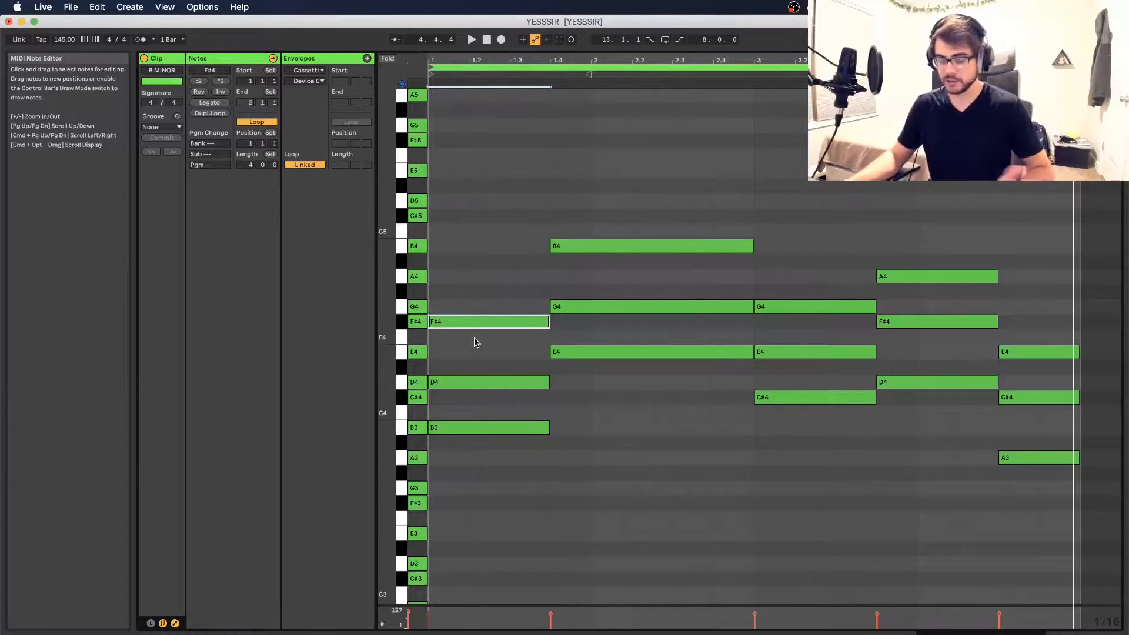
{"action": "left_click_drag", "start_coordinate": [468, 320], "coordinate": [484, 281], "text": "alt"}
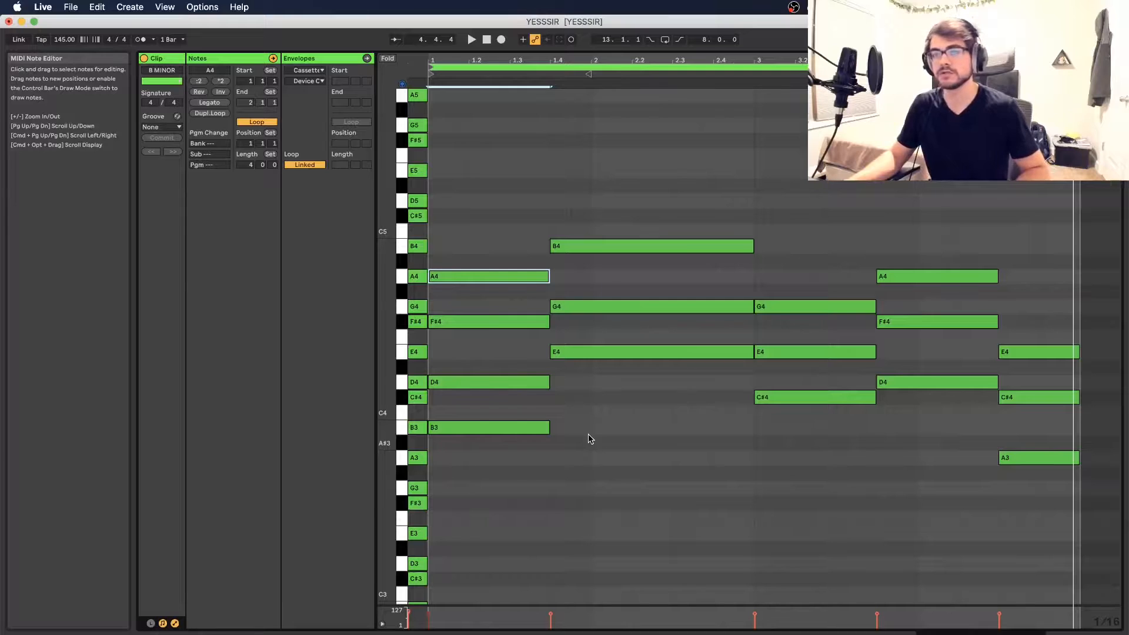
{"action": "key", "text": "space"}
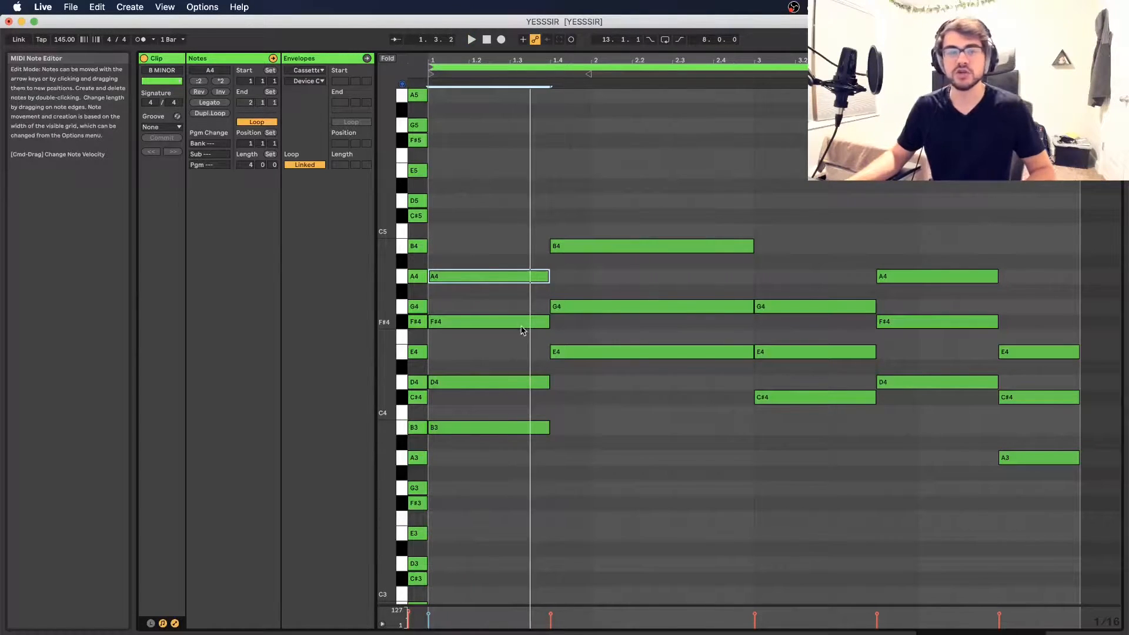
Step: Raise the first chord's A4 to B4 and add the other chords' roots an octave higher at E5, C#5, D5 and A4
{"action": "left_click", "coordinate": [472, 427]}
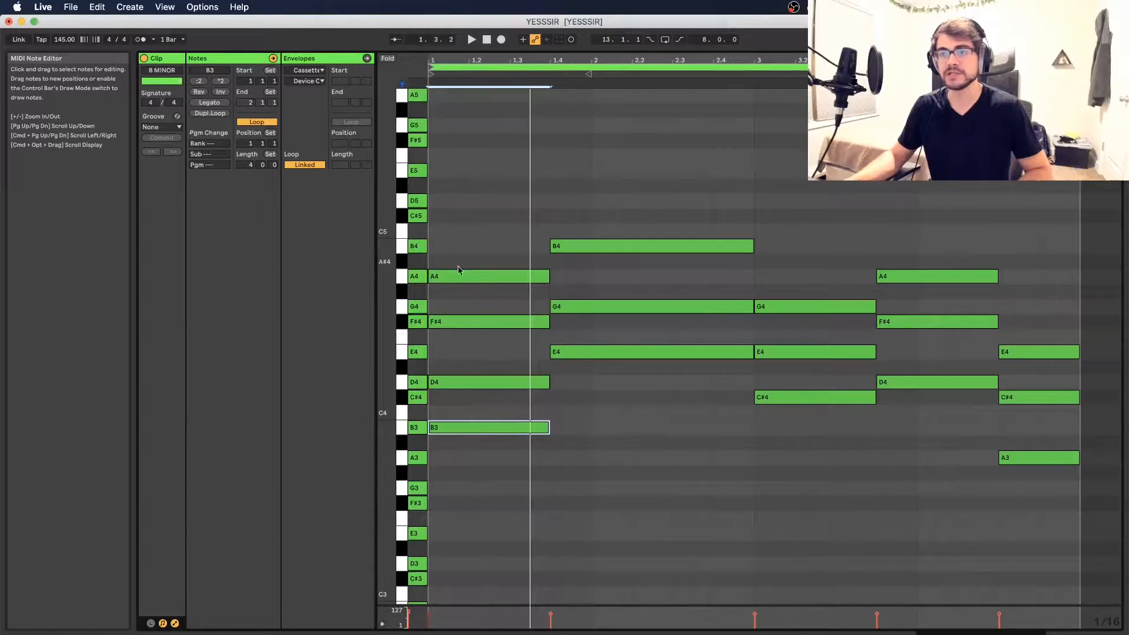
{"action": "left_click_drag", "start_coordinate": [460, 273], "coordinate": [463, 248]}
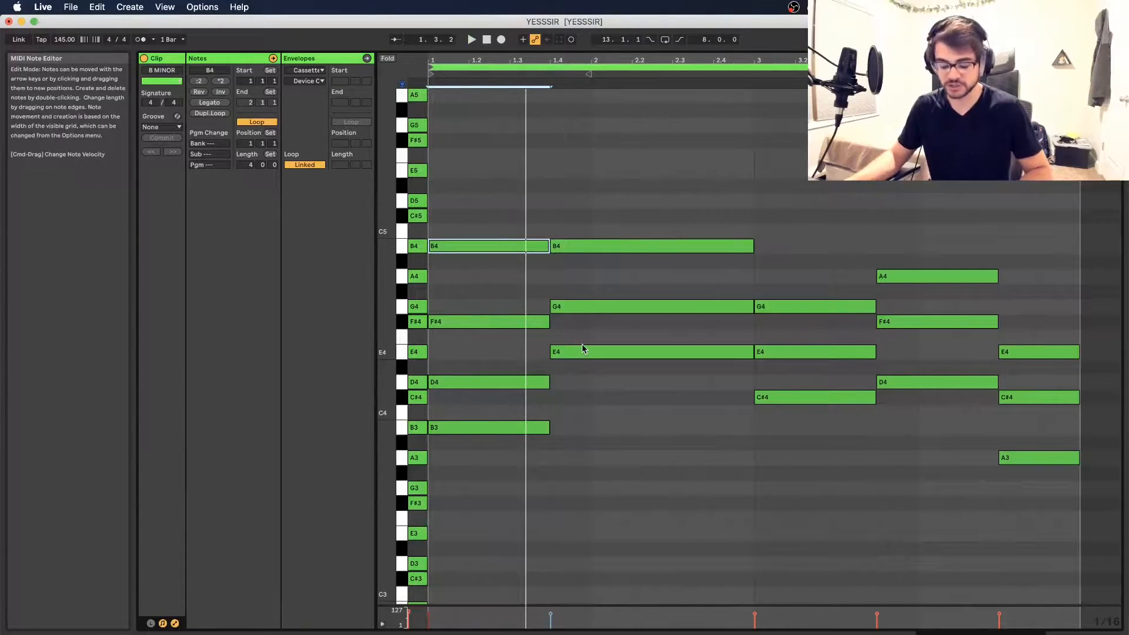
{"action": "left_click_drag", "start_coordinate": [585, 338], "coordinate": [591, 368]}
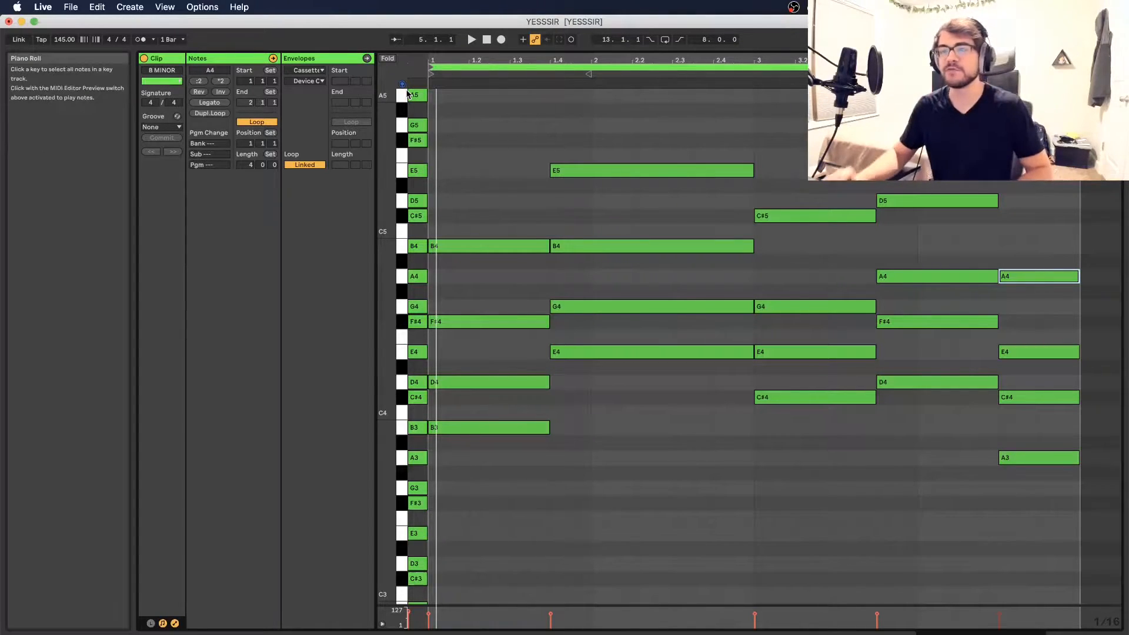
Step: Select all the chord notes and transpose them down one octave
{"action": "left_click_drag", "start_coordinate": [478, 134], "coordinate": [1102, 536]}
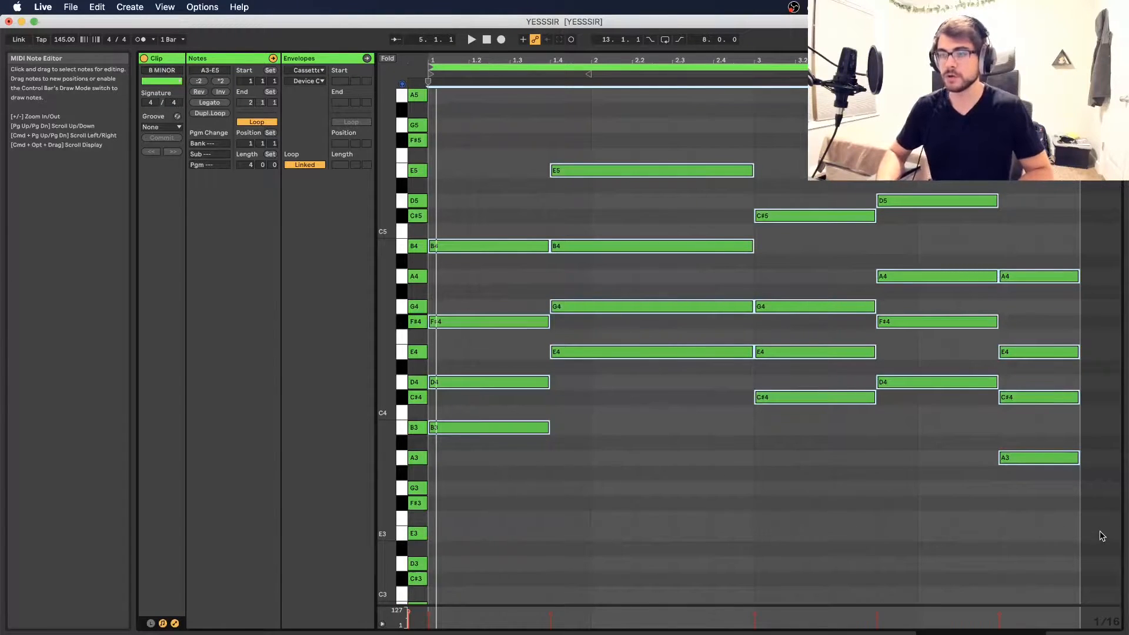
{"action": "key", "text": "shift+Down"}
{"action": "scroll", "coordinate": [907, 365], "scroll_direction": "down", "scroll_amount": 5}
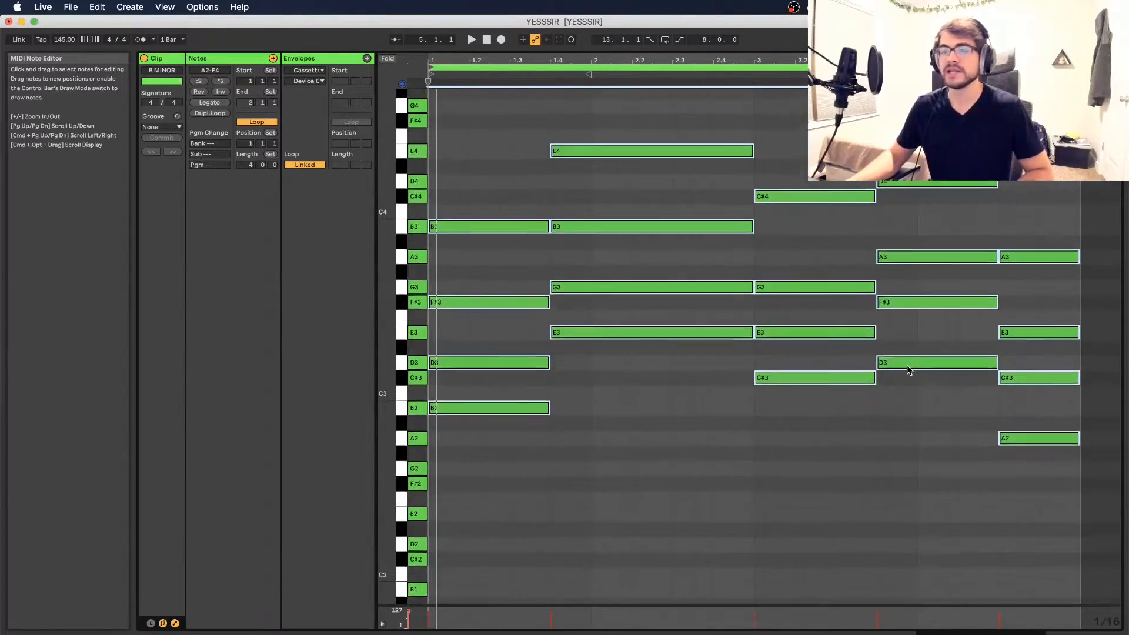
{"action": "scroll", "coordinate": [898, 394], "scroll_direction": "up", "scroll_amount": 1}
{"action": "left_click", "coordinate": [593, 372]}
{"action": "left_click", "coordinate": [559, 360]}
{"action": "left_click", "coordinate": [550, 355]}
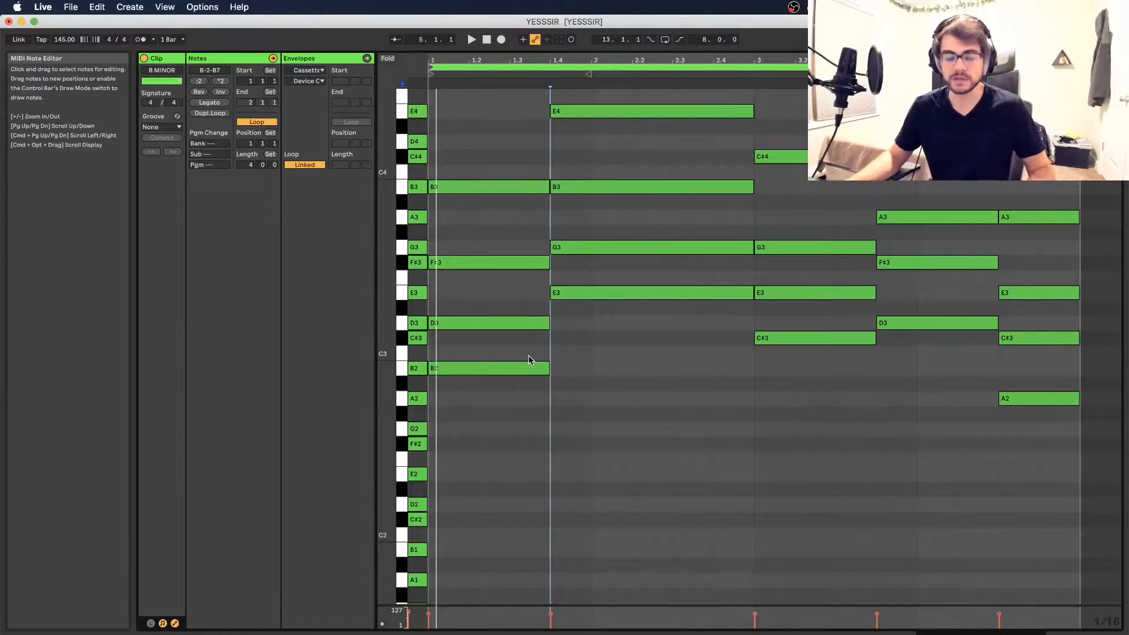
{"action": "left_click", "coordinate": [520, 355]}
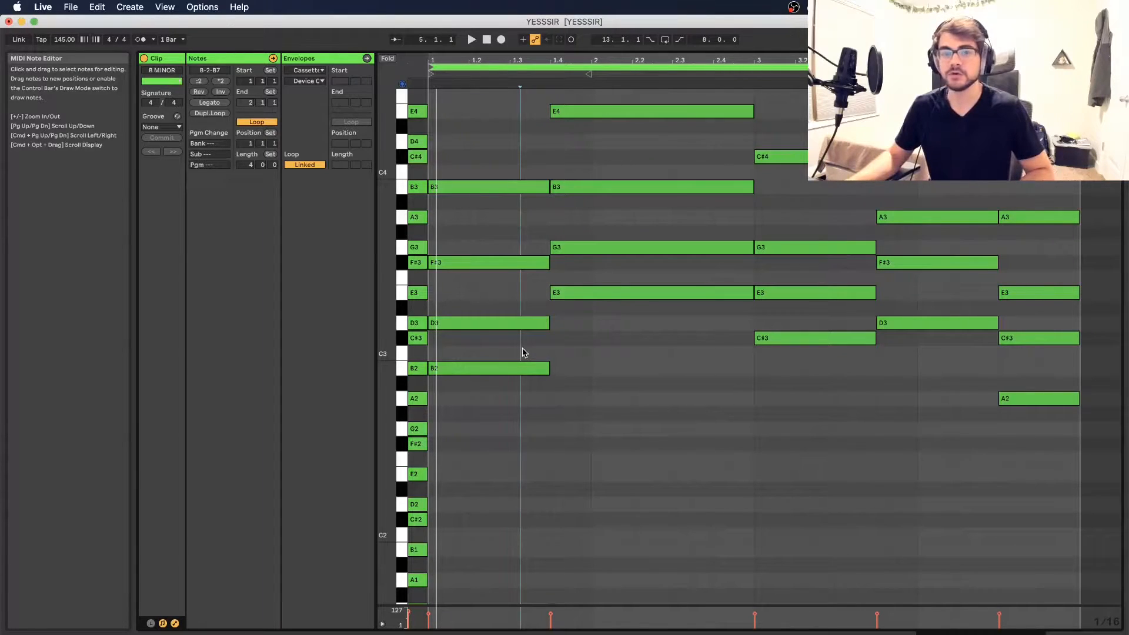
Step: Select the chords' root notes B2, E3, C#3, D3 and A2 and duplicate them one octave lower as bass notes
{"action": "left_click", "coordinate": [521, 370]}
{"action": "left_click", "coordinate": [592, 293]}
{"action": "left_click", "coordinate": [536, 367], "text": "shift"}
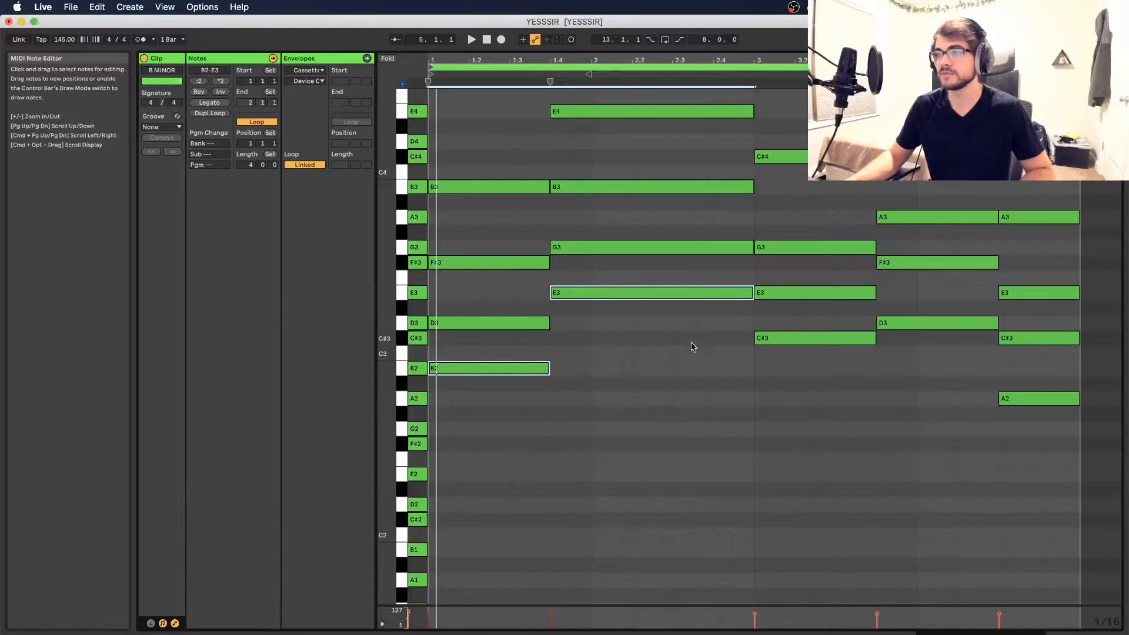
{"action": "left_click", "coordinate": [766, 339], "text": "shift"}
{"action": "left_click", "coordinate": [925, 321], "text": "shift"}
{"action": "left_click", "coordinate": [1017, 398], "text": "shift"}
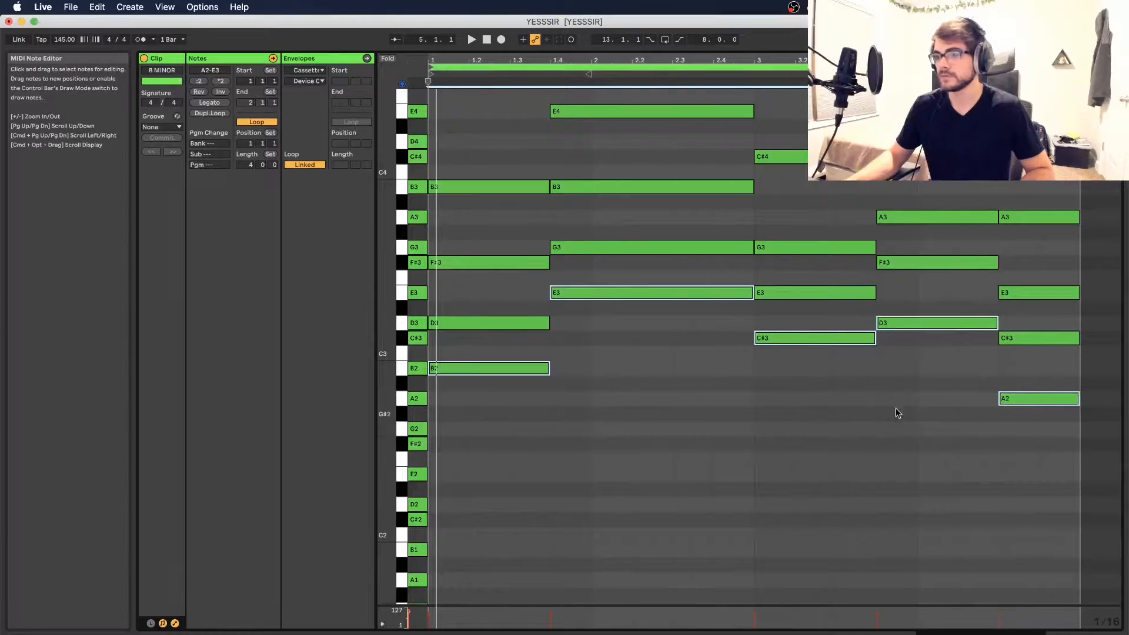
{"action": "scroll", "coordinate": [662, 327], "scroll_direction": "down", "scroll_amount": 3}
{"action": "left_click_drag", "start_coordinate": [466, 272], "coordinate": [465, 453]}
Step: Play back the chord progression with the added bass notes
{"action": "scroll", "coordinate": [569, 464], "scroll_direction": "up", "scroll_amount": 5}
{"action": "mouse_move", "coordinate": [381, 343]}
{"action": "left_mouse_down"}
{"action": "mouse_move", "coordinate": [359, 344]}
{"action": "mouse_move", "coordinate": [382, 344]}
{"action": "left_mouse_up"}
{"action": "key", "text": "space"}
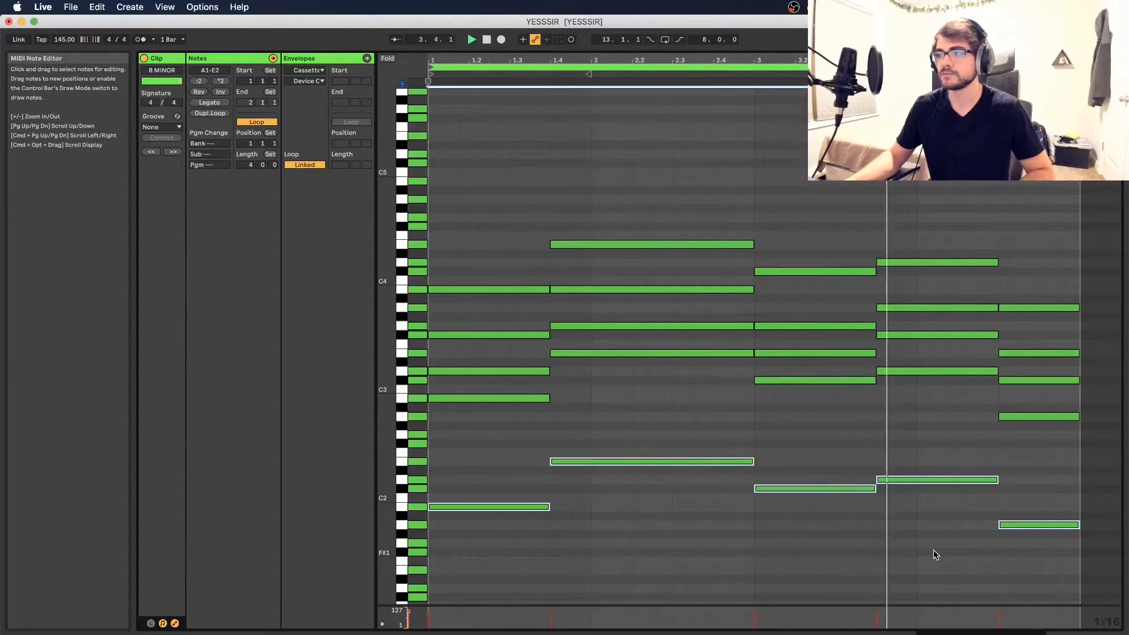
{"action": "key", "text": "space"}
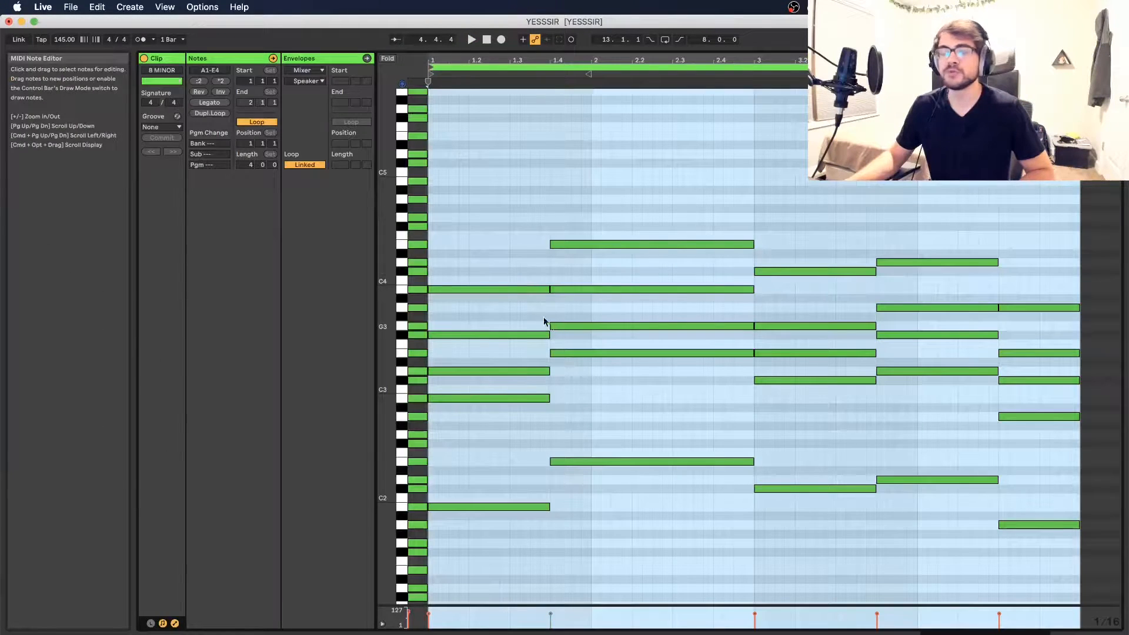
Step: Select every chord and bass note in the clip and deactivate them
{"action": "left_click_drag", "start_coordinate": [510, 200], "coordinate": [1082, 559]}
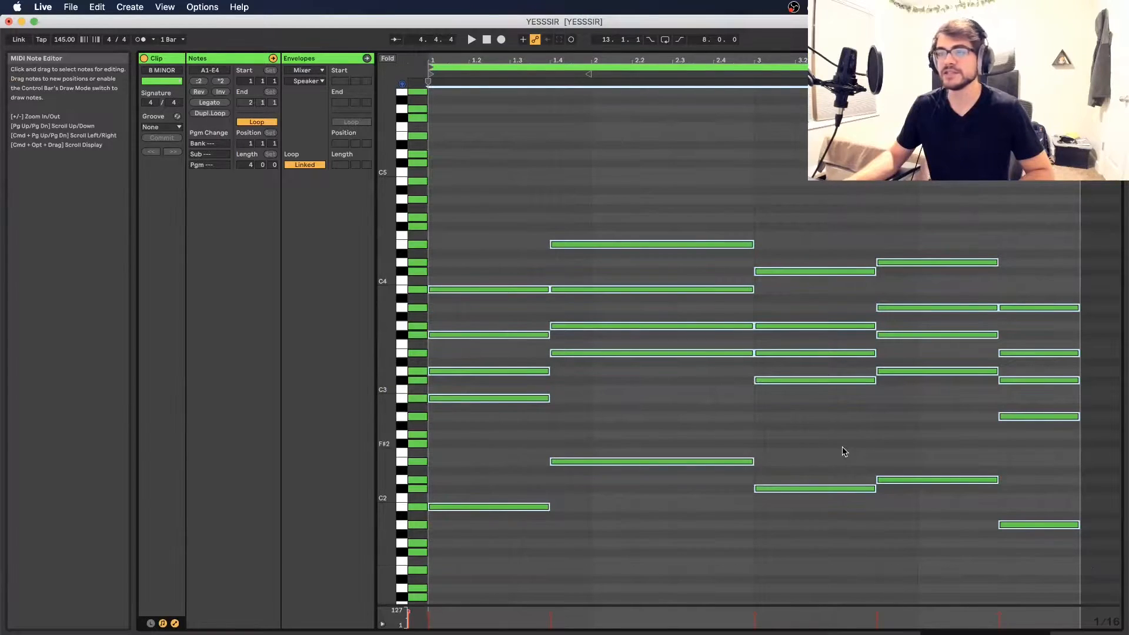
{"action": "right_click", "coordinate": [538, 399]}
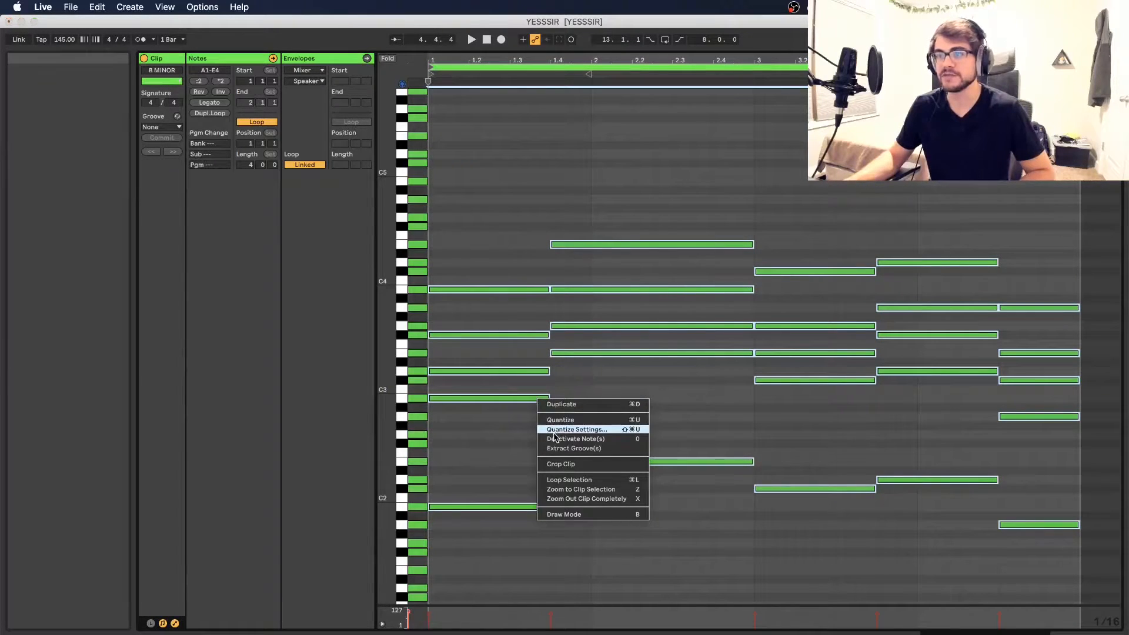
{"action": "left_click", "coordinate": [554, 439]}
{"action": "left_click", "coordinate": [530, 417]}
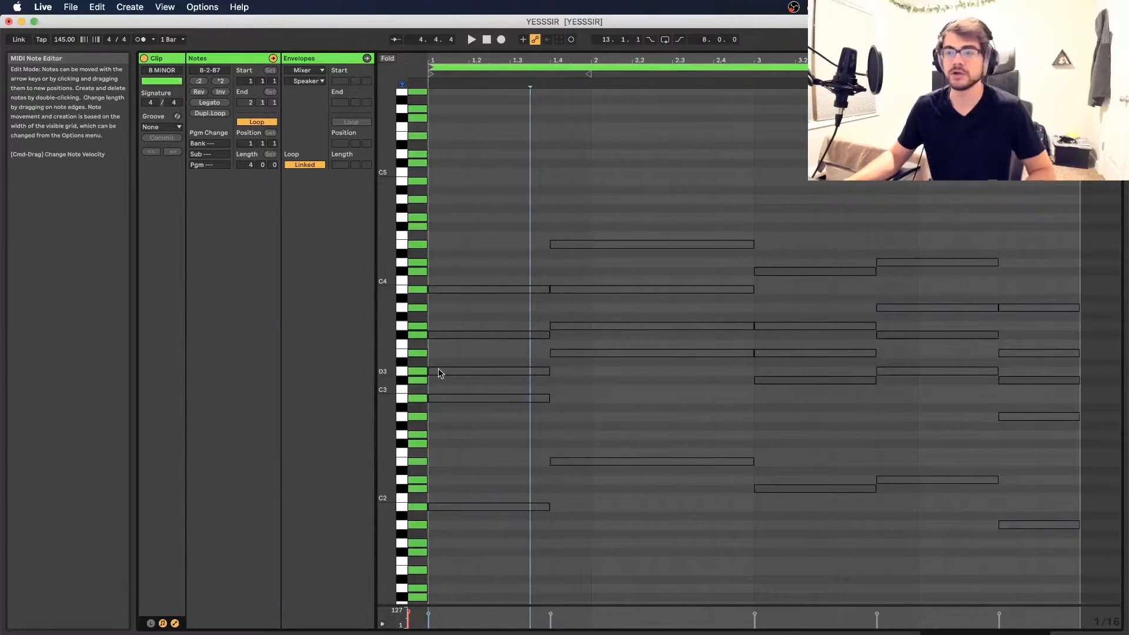
{"action": "left_click_drag", "start_coordinate": [386, 353], "coordinate": [389, 352]}
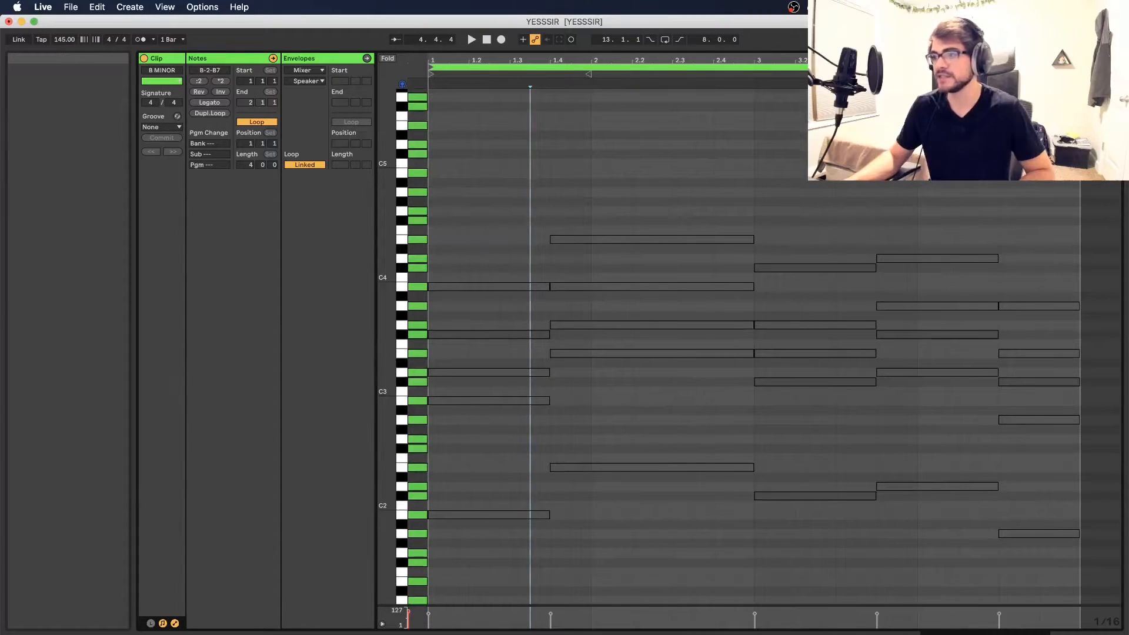
Step: Arm the lead track for recording and reopen its B MINOR clip
{"action": "key", "text": "shift+Tab"}
{"action": "left_click", "coordinate": [399, 487]}
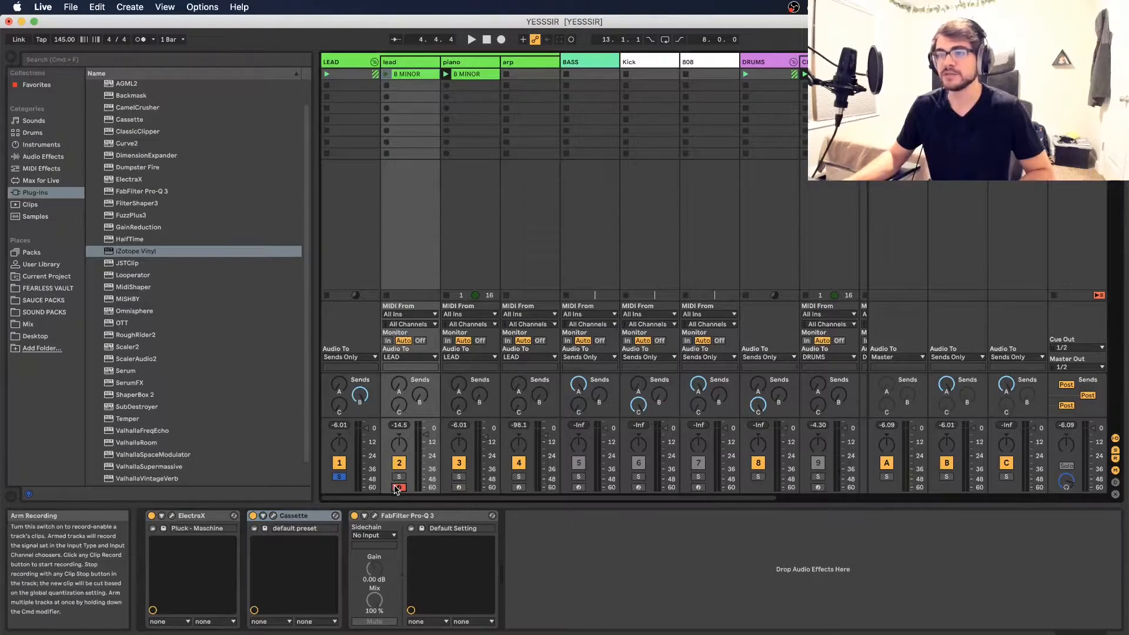
{"action": "double_click", "coordinate": [419, 73]}
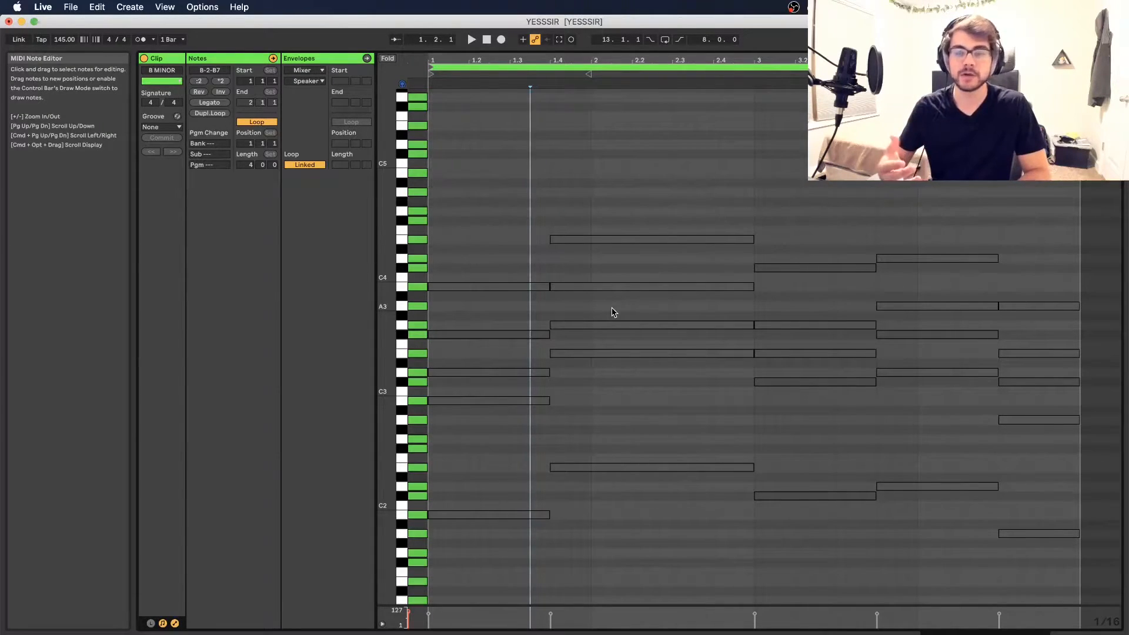
Step: Select the recorded melody notes from bar 13 to bar 17, quantize them and apply Legato
{"action": "left_click_drag", "start_coordinate": [499, 209], "coordinate": [884, 346]}
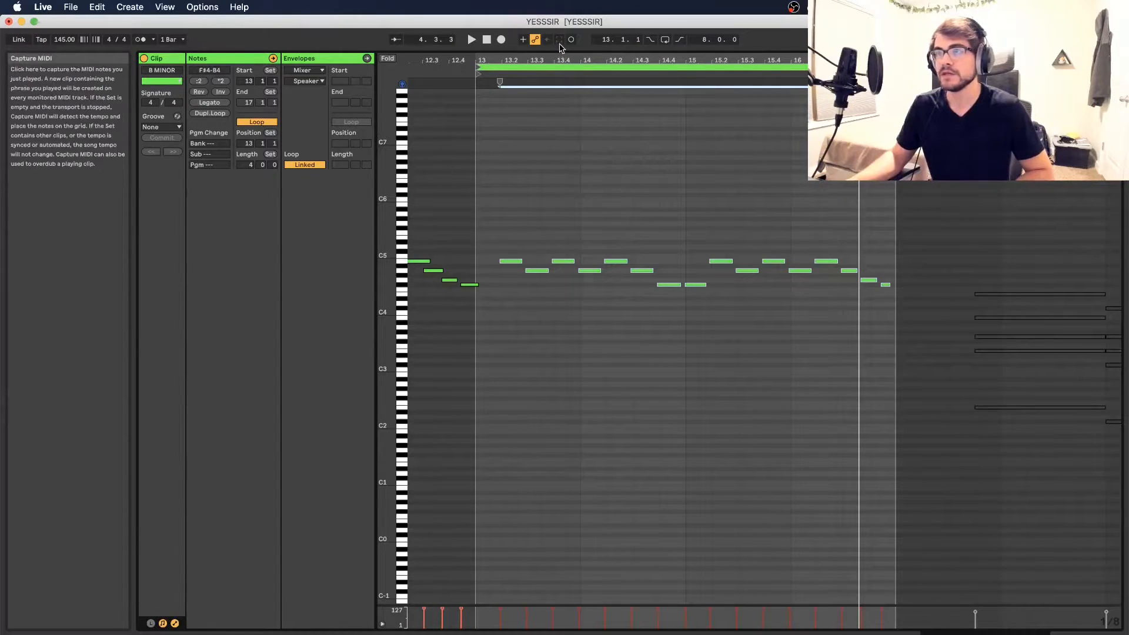
{"action": "key", "text": "super+z"}
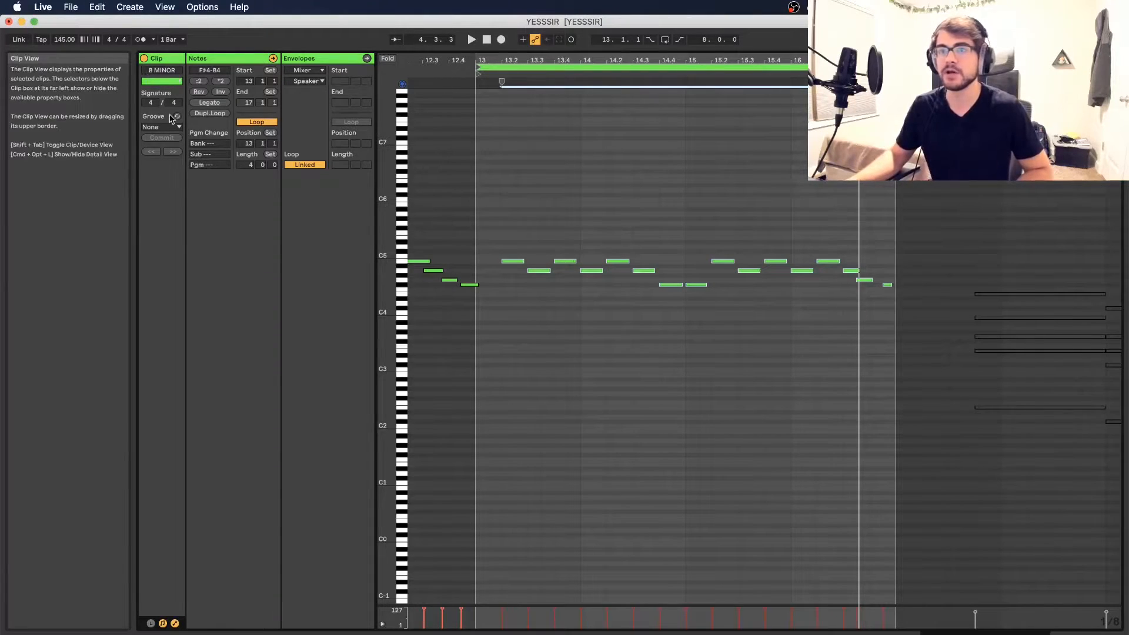
{"action": "left_click", "coordinate": [224, 105]}
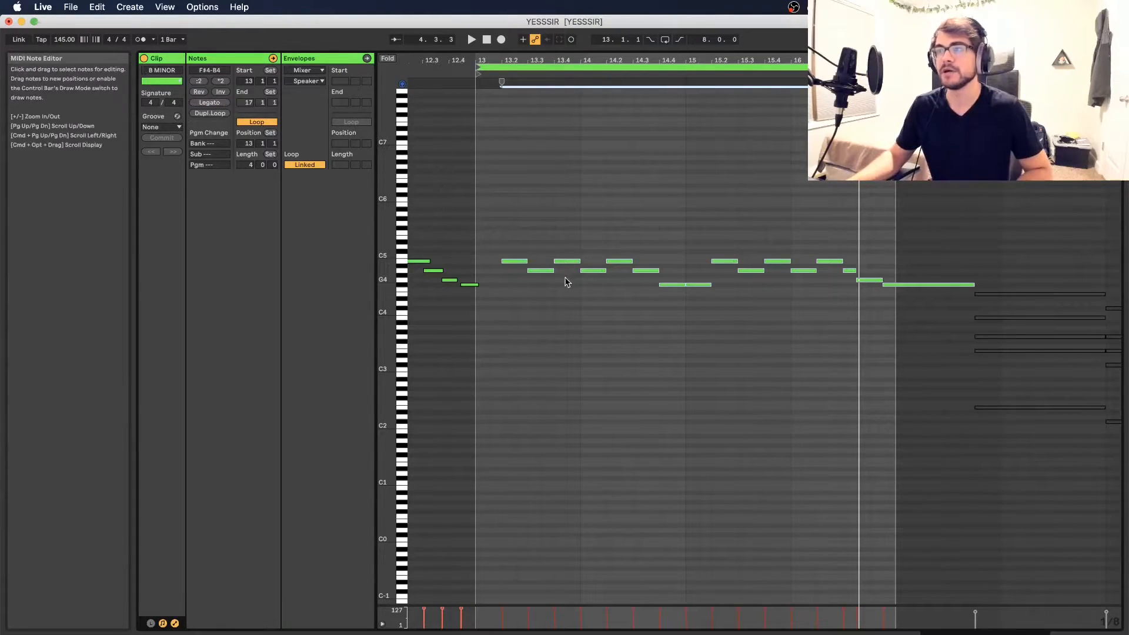
Step: Shorten the melody's final F#4 note to end at the loop's end in bar 17 and play the loop
{"action": "left_click_drag", "start_coordinate": [973, 285], "coordinate": [894, 284]}
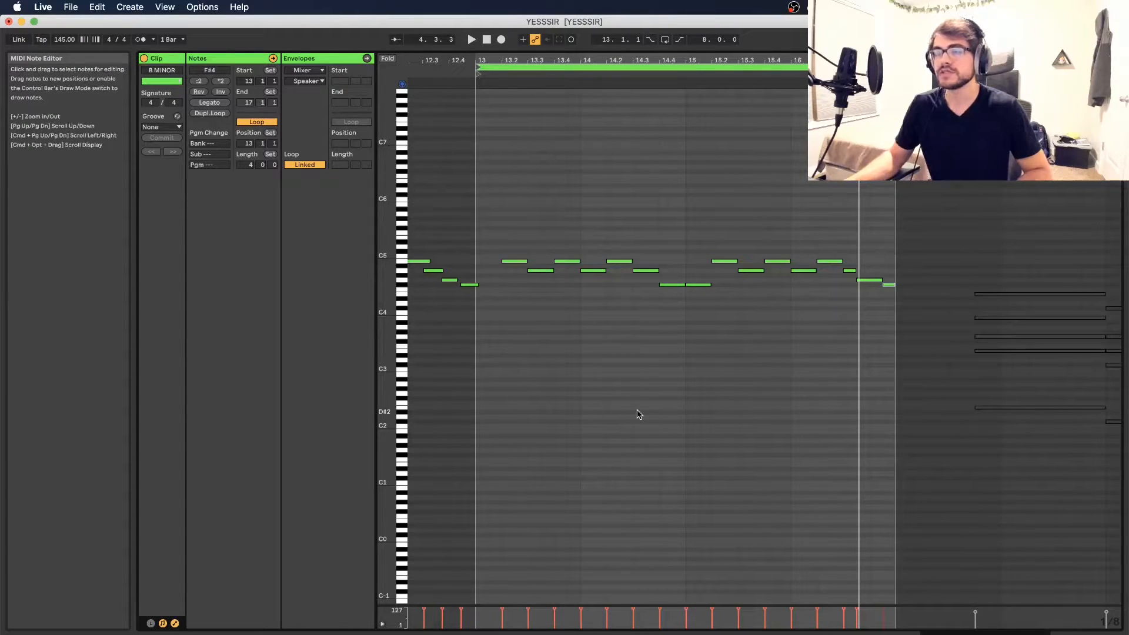
{"action": "key", "text": "space"}
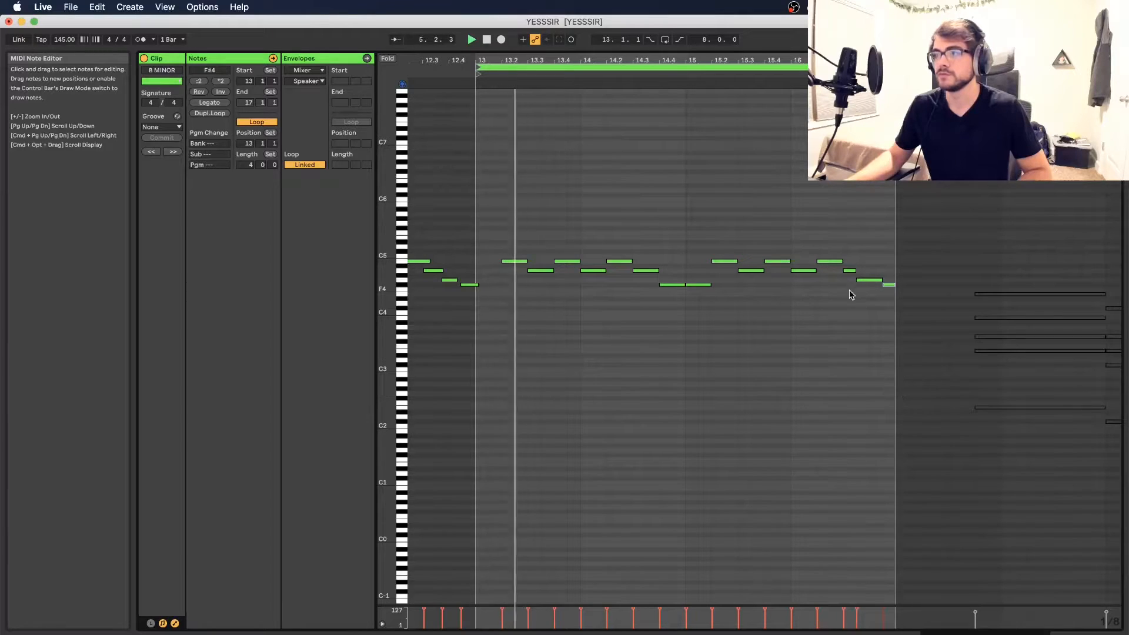
Step: Start the G4 near the melody's end a sixteenth later and lengthen the preceding A4 from 16.3 to meet it
{"action": "left_click_drag", "start_coordinate": [879, 61], "coordinate": [809, 136]}
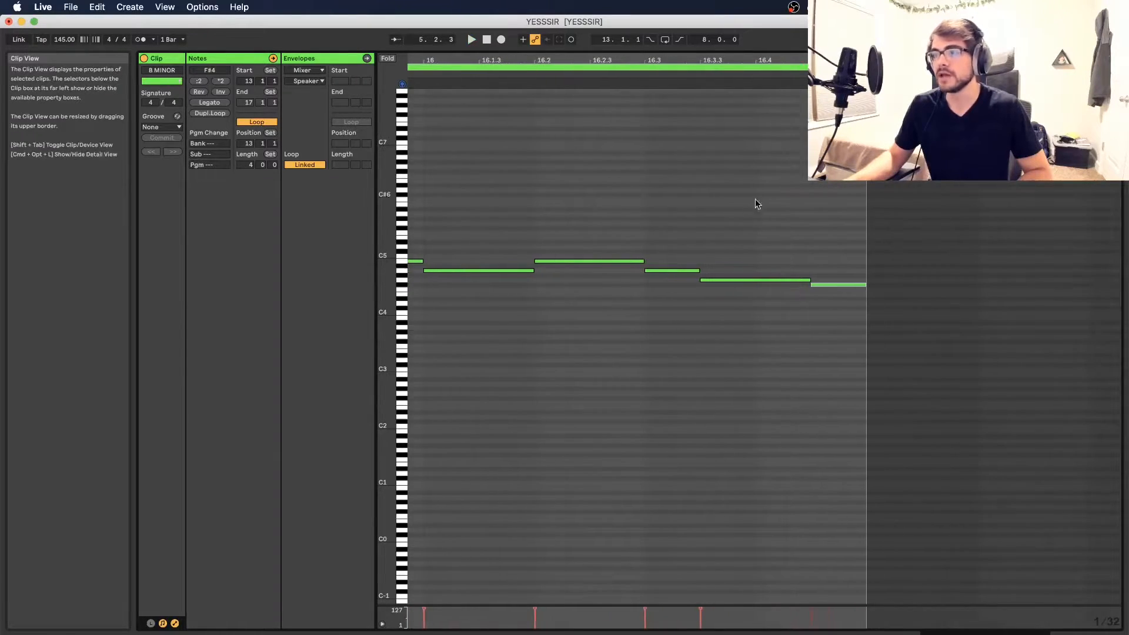
{"action": "left_click_drag", "start_coordinate": [700, 279], "coordinate": [727, 270]}
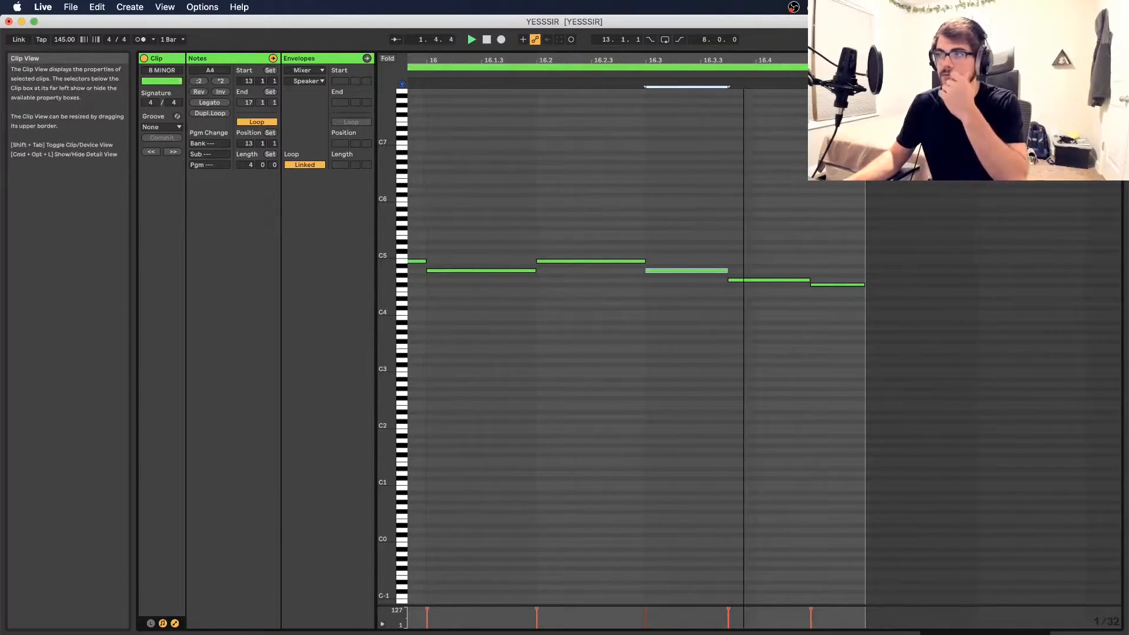
{"action": "key", "text": "minus"}
{"action": "key", "text": "minus"}
{"action": "key", "text": "minus"}
{"action": "key", "text": "minus"}
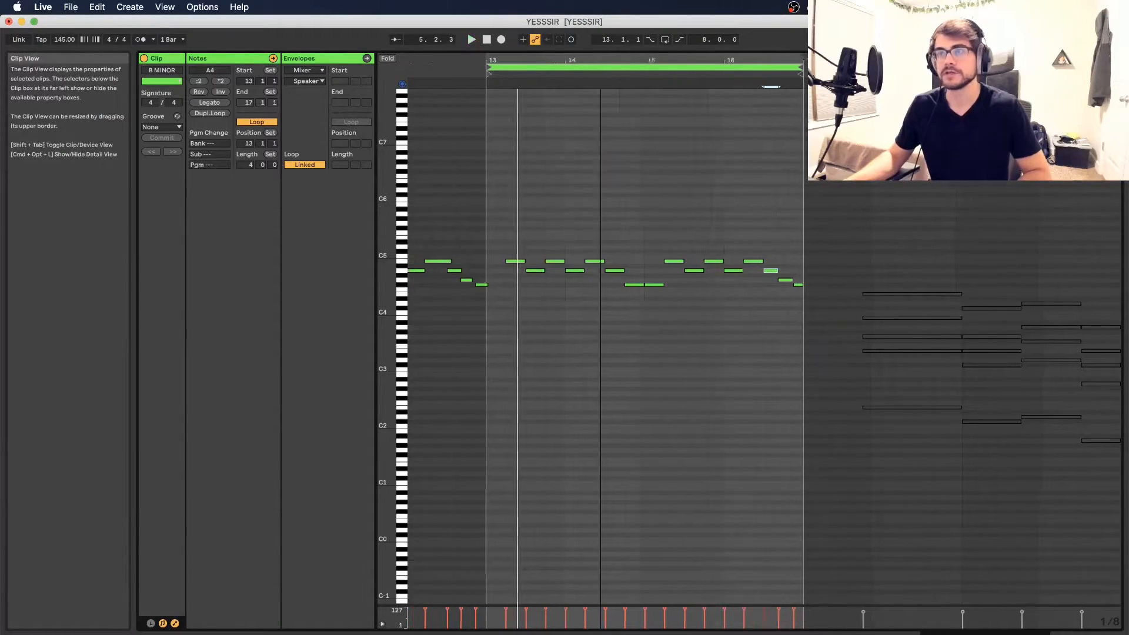
Step: Copy the B MINOR clip from the piano track into the arp track's first slot
{"action": "key", "text": "Tab"}
{"action": "left_click", "coordinate": [490, 77]}
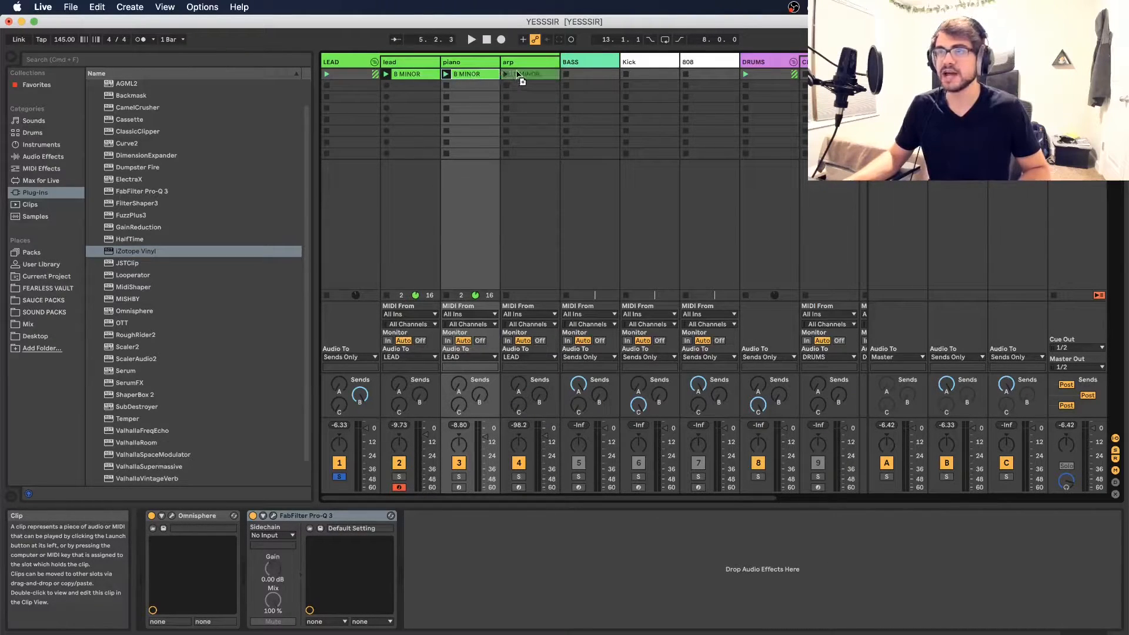
{"action": "left_click_drag", "start_coordinate": [519, 75], "coordinate": [517, 74]}
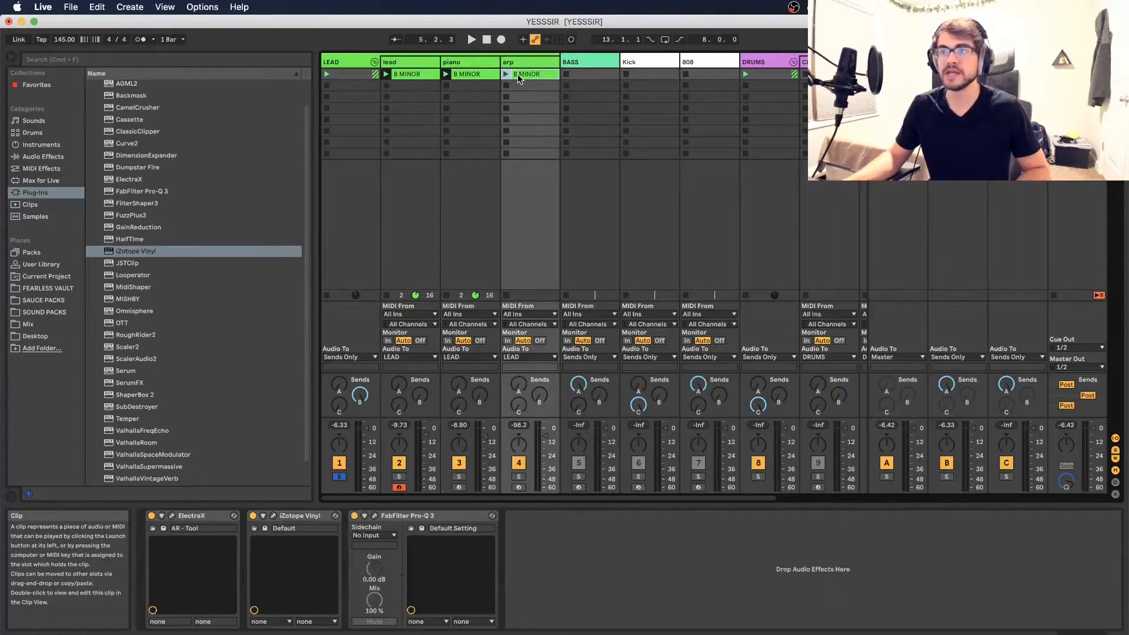
Step: Open the arp track's B MINOR clip and remove the low bass notes from A1 to E2
{"action": "double_click", "coordinate": [517, 74]}
{"action": "scroll", "coordinate": [598, 371], "scroll_direction": "down", "scroll_amount": 5}
{"action": "left_click_drag", "start_coordinate": [491, 362], "coordinate": [1030, 580]}
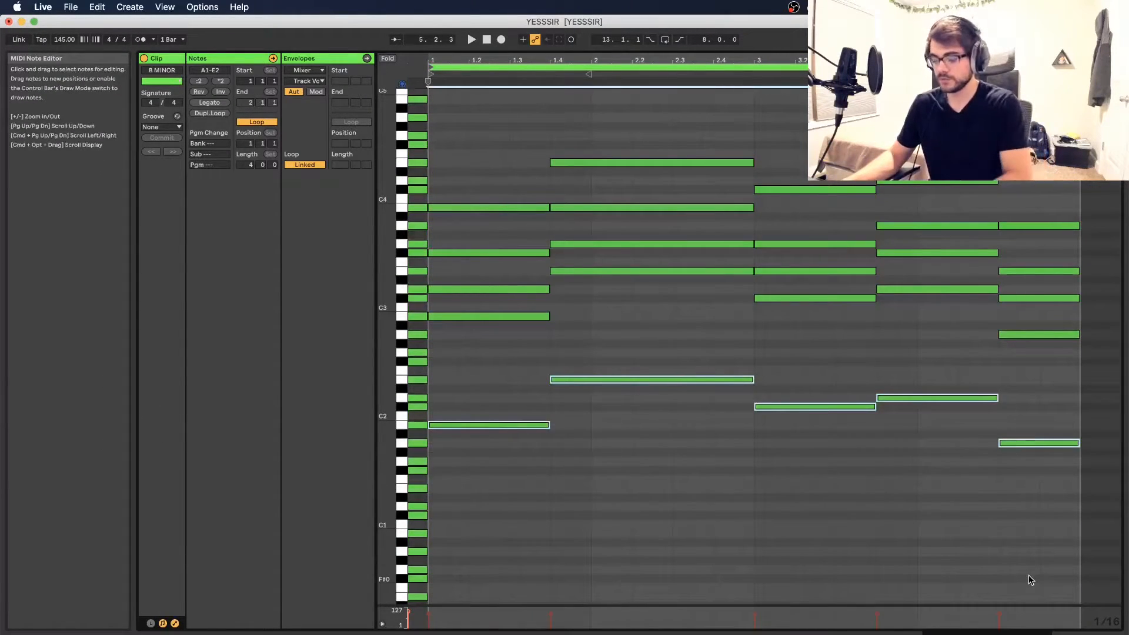
{"action": "key", "text": "shift+Up"}
{"action": "scroll", "coordinate": [834, 471], "scroll_direction": "up", "scroll_amount": 3}
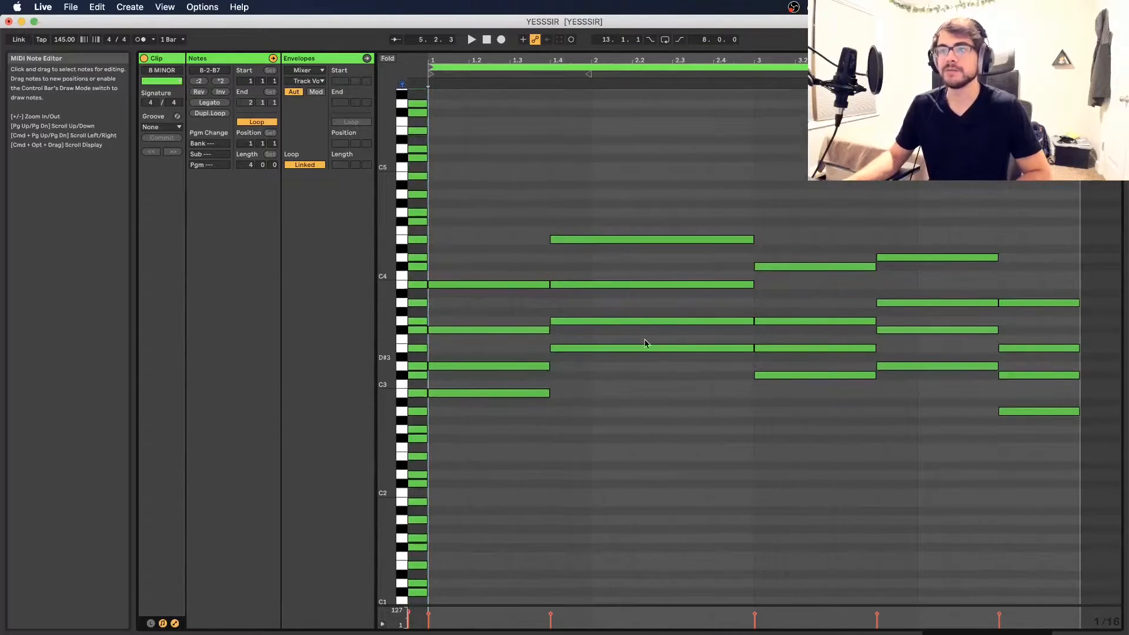
Step: Transpose the arp clip's remaining chord notes up one octave and play the clip with the lead and piano
{"action": "left_click_drag", "start_coordinate": [491, 200], "coordinate": [1082, 432]}
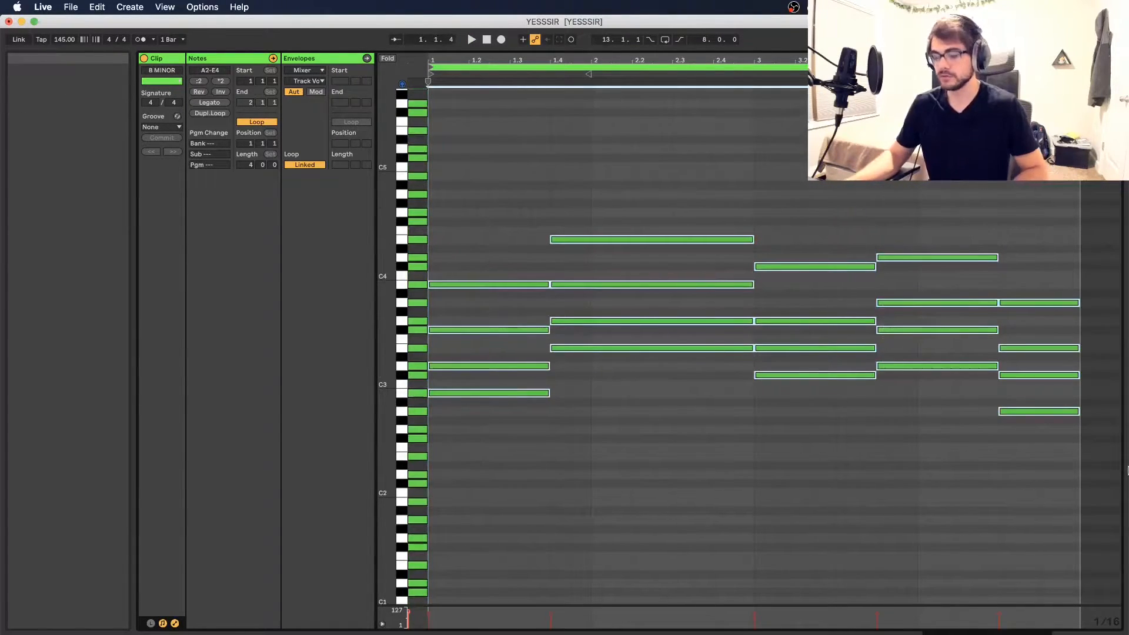
{"action": "key", "text": "shift+Up"}
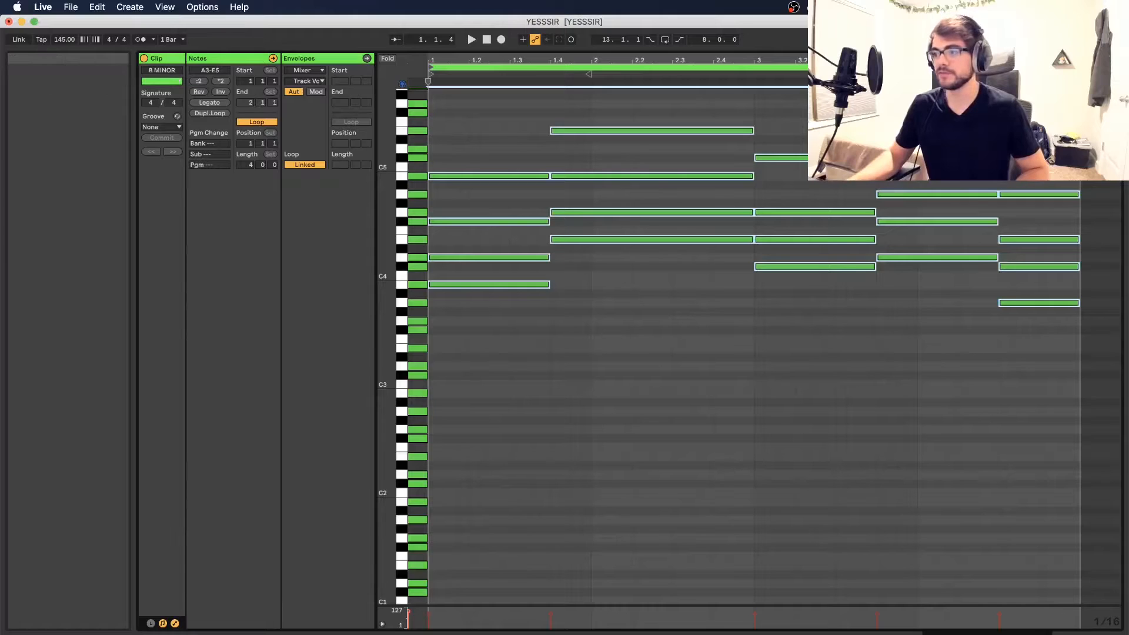
{"action": "key", "text": "Tab"}
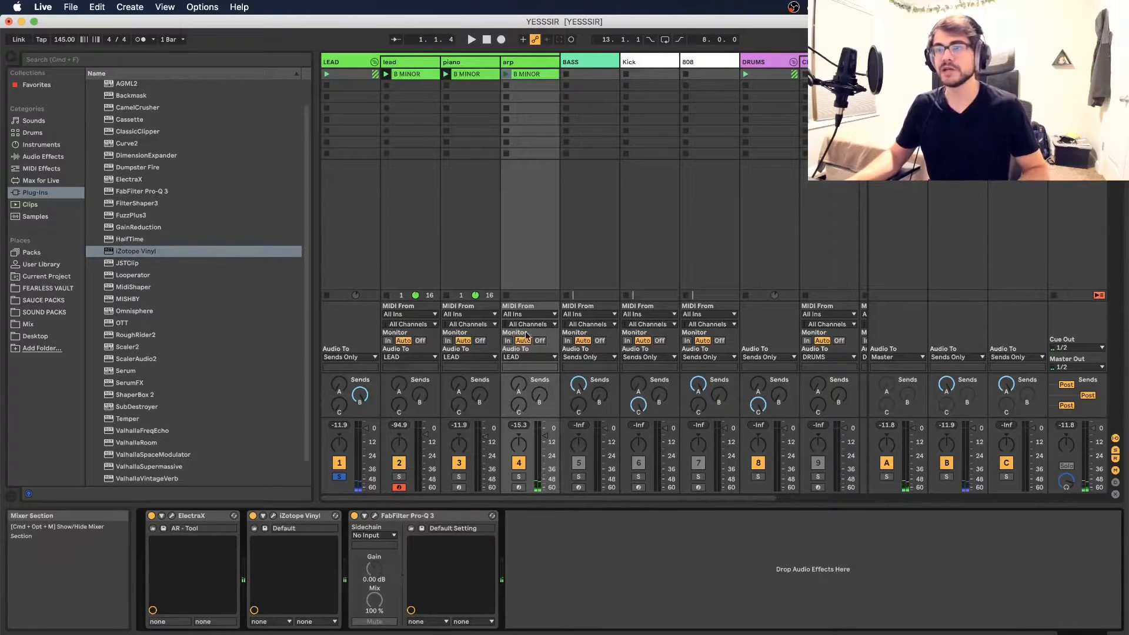
{"action": "left_click", "coordinate": [505, 74]}
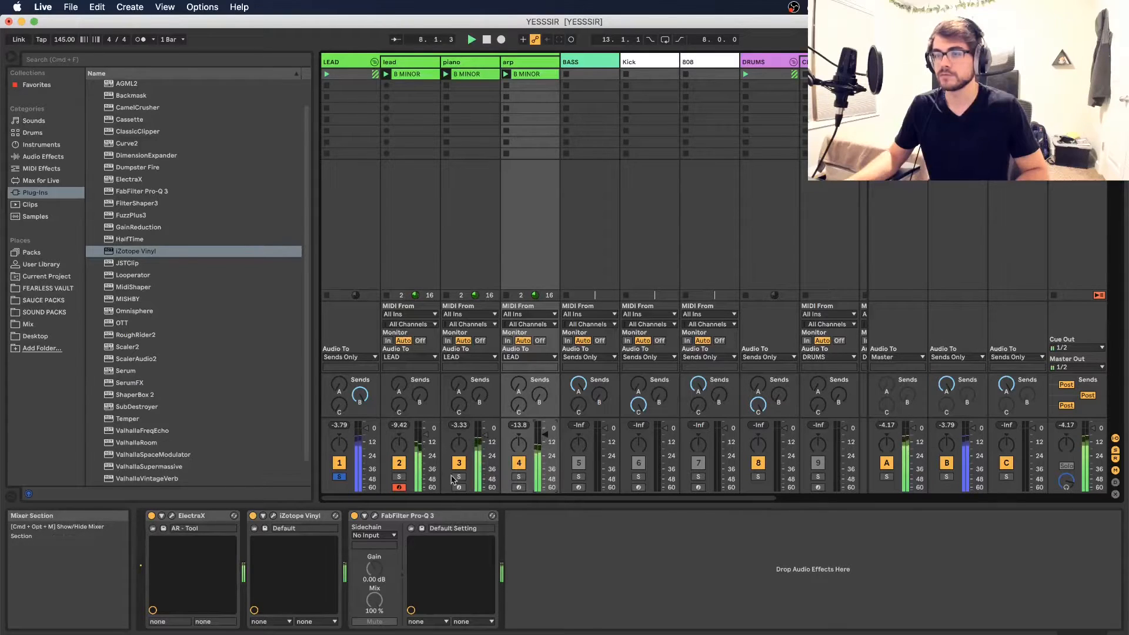
{"action": "key", "text": "space"}
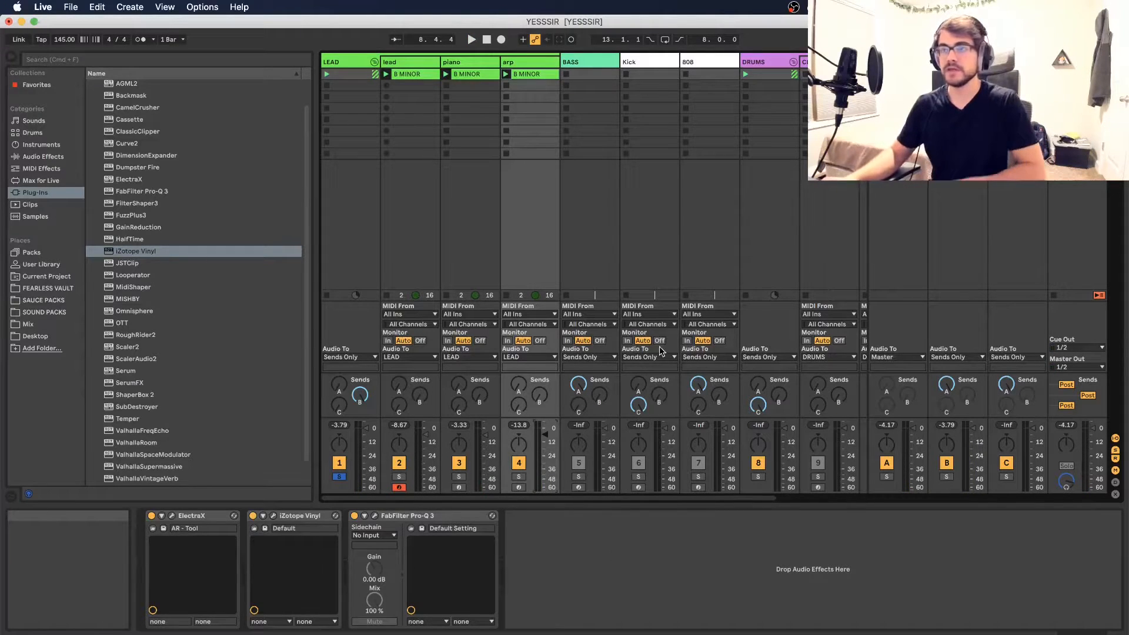
Step: Try the arp clip's chord notes another octave higher, listen, and bring them back down an octave
{"action": "double_click", "coordinate": [540, 75]}
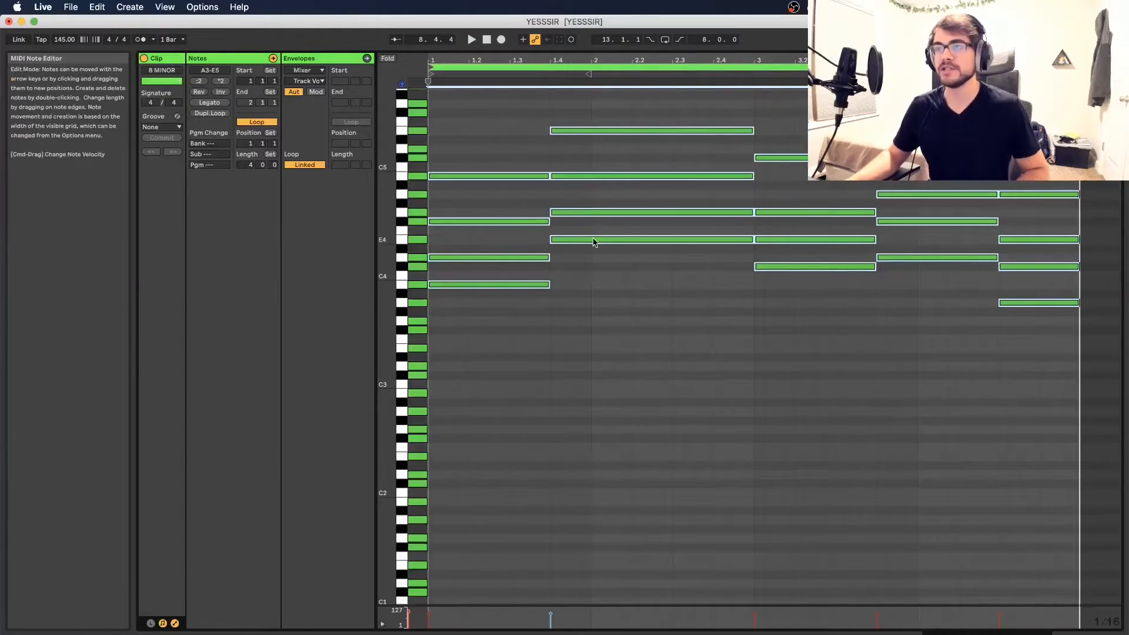
{"action": "scroll", "coordinate": [588, 253], "scroll_direction": "up", "scroll_amount": 3}
{"action": "left_click_drag", "start_coordinate": [483, 241], "coordinate": [1052, 521]}
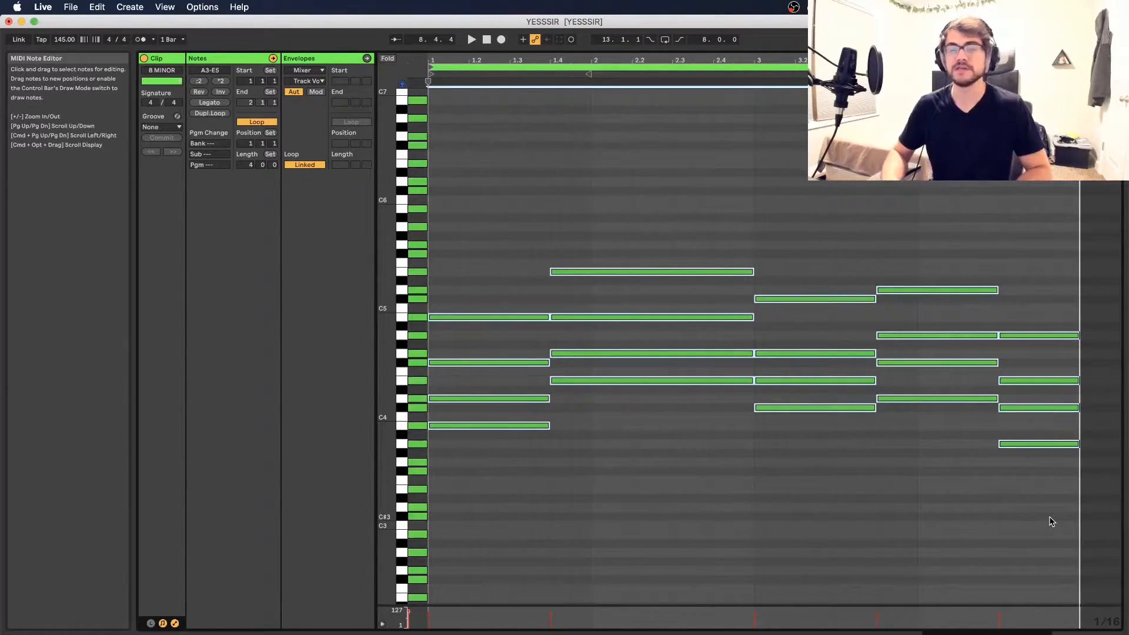
{"action": "key", "text": "shift+Up"}
{"action": "key", "text": "space"}
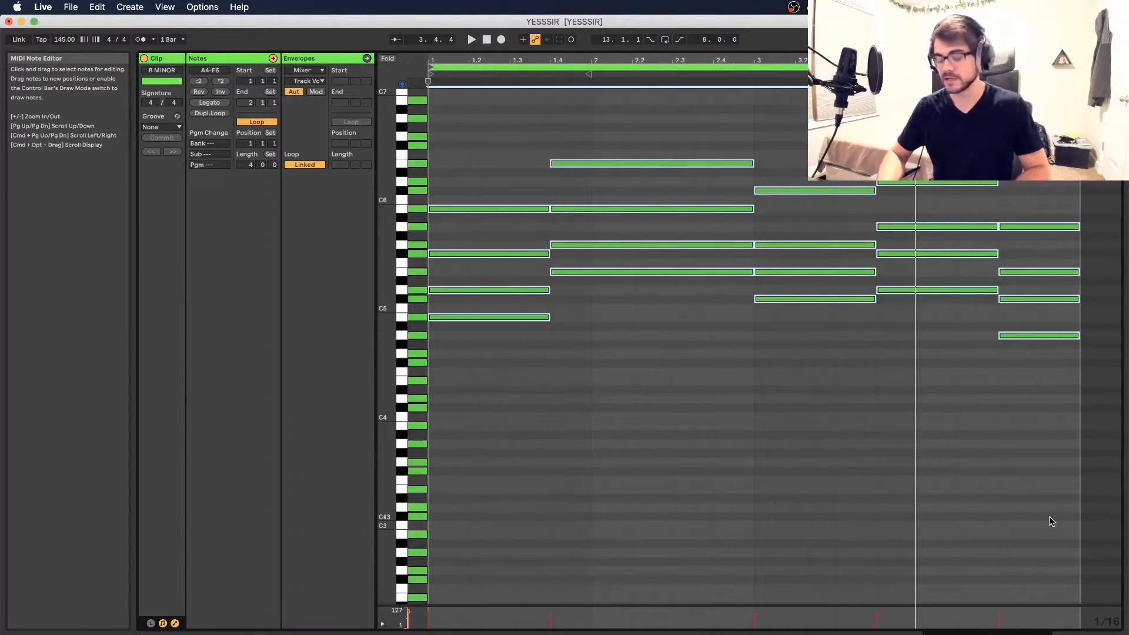
{"action": "key", "text": "shift+Down"}
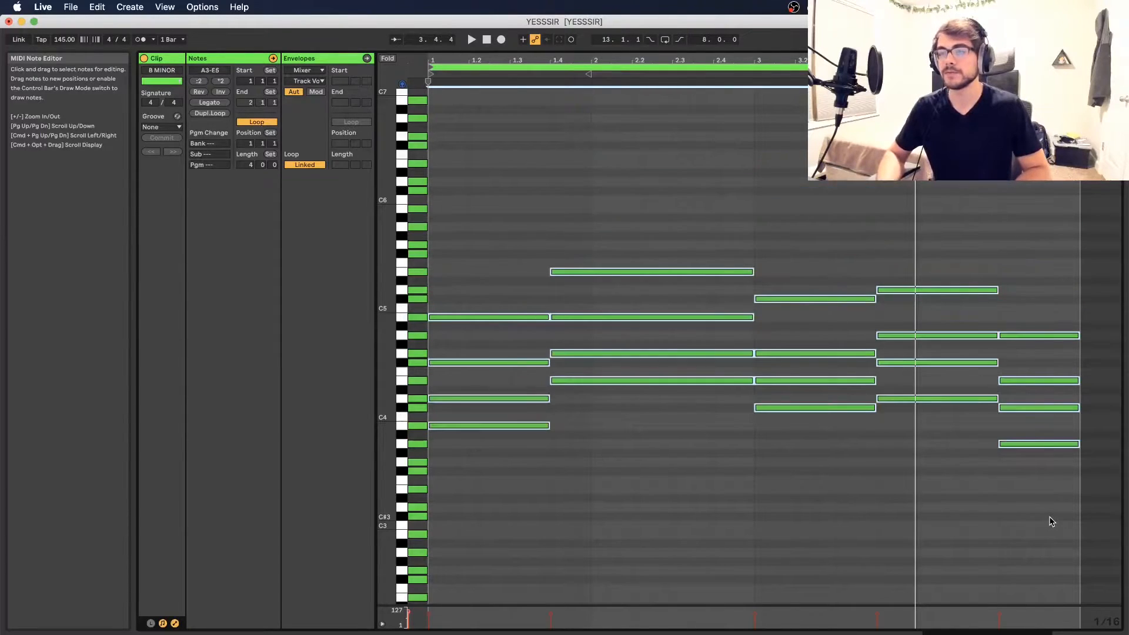
{"action": "key", "text": "space"}
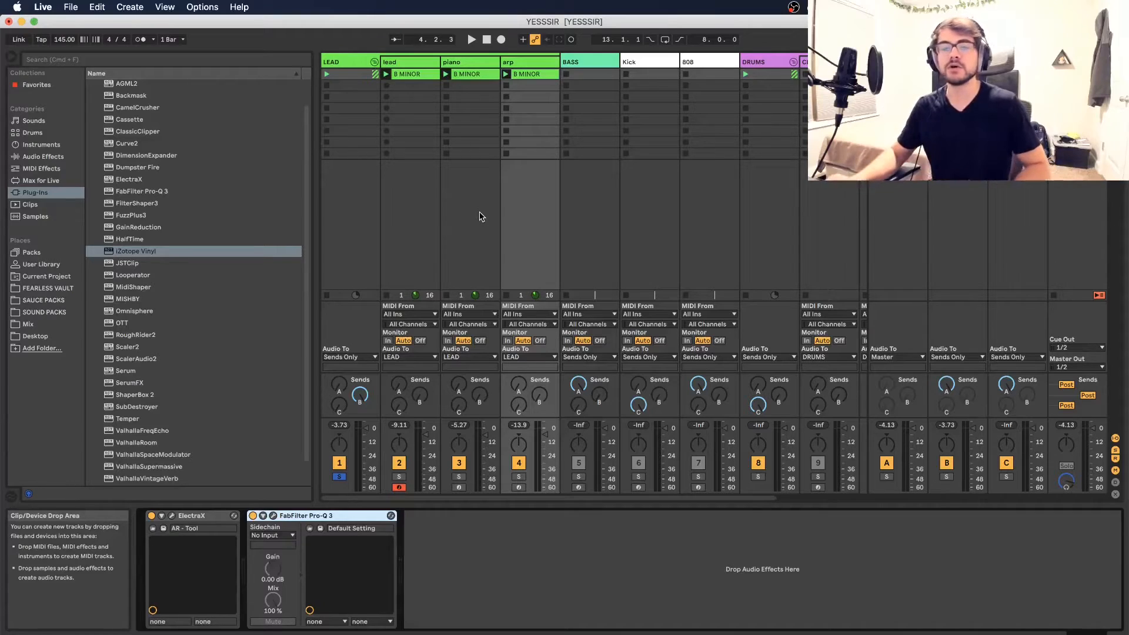
Step: Play the loop, solo the lead track and open its FabFilter Pro-Q 3 equalizer
{"action": "left_click", "coordinate": [350, 62]}
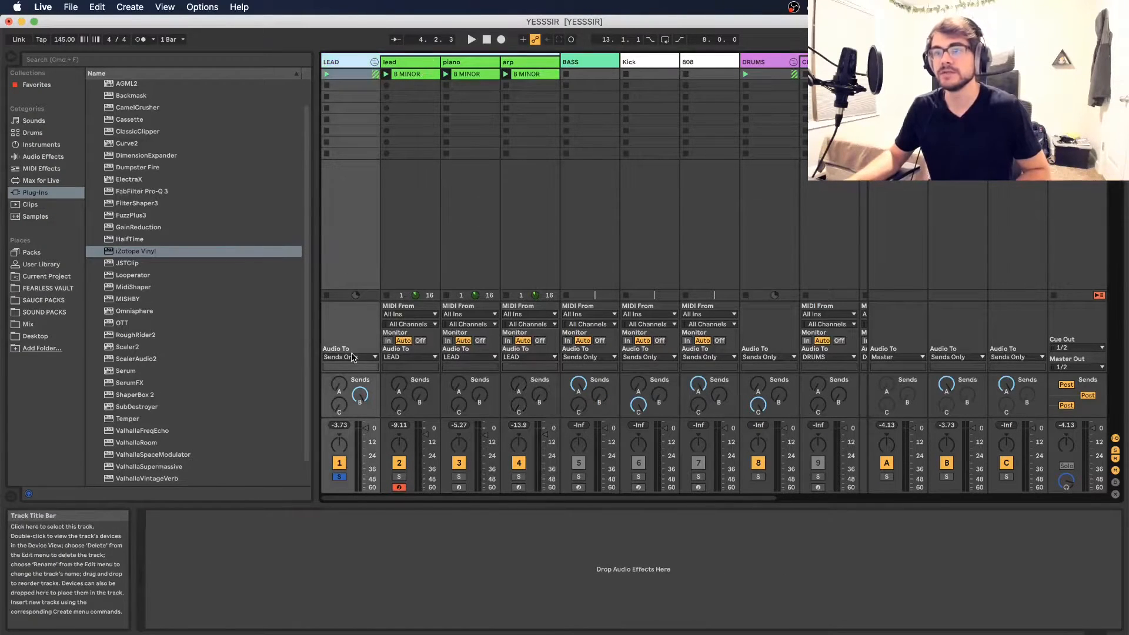
{"action": "key", "text": "Right"}
{"action": "key", "text": "space"}
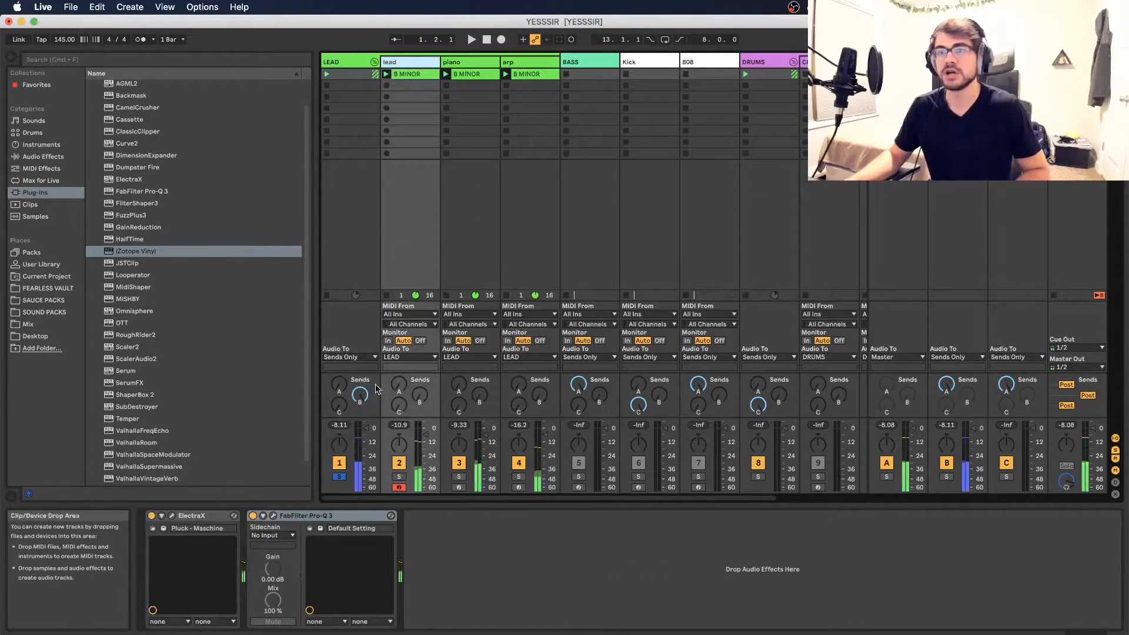
{"action": "left_click", "coordinate": [399, 476]}
{"action": "left_click", "coordinate": [273, 516]}
Step: Sweep the lead's 72 dB/oct low cut up to about 976 Hz and settle it at about 475 Hz
{"action": "left_click_drag", "start_coordinate": [264, 236], "coordinate": [445, 240]}
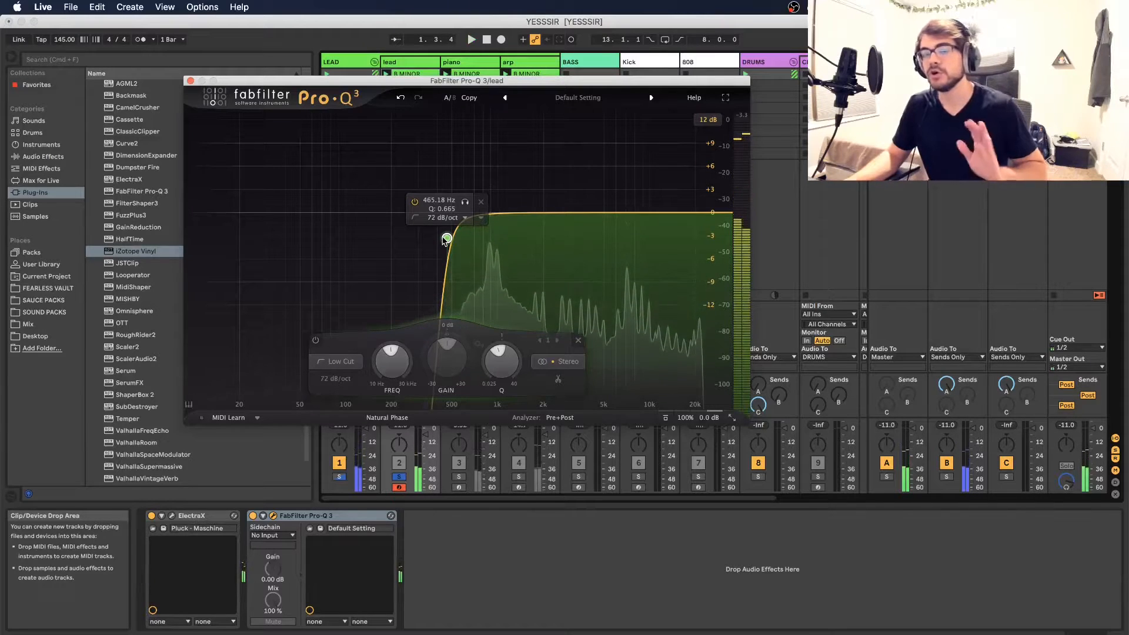
{"action": "left_click_drag", "start_coordinate": [447, 239], "coordinate": [493, 234]}
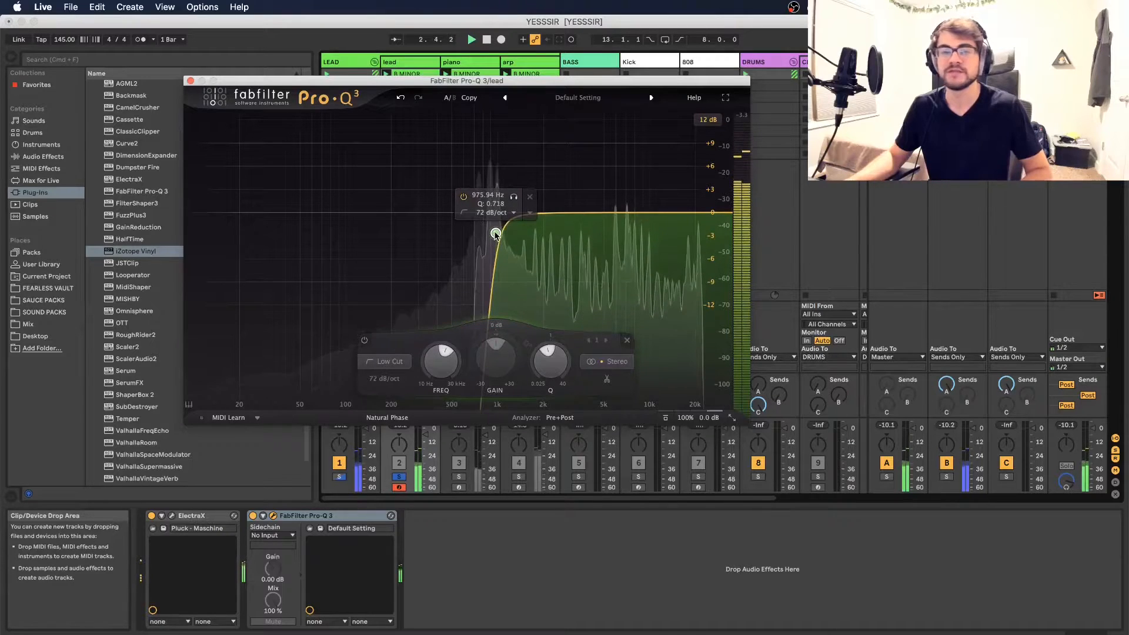
{"action": "left_click_drag", "start_coordinate": [496, 234], "coordinate": [447, 235]}
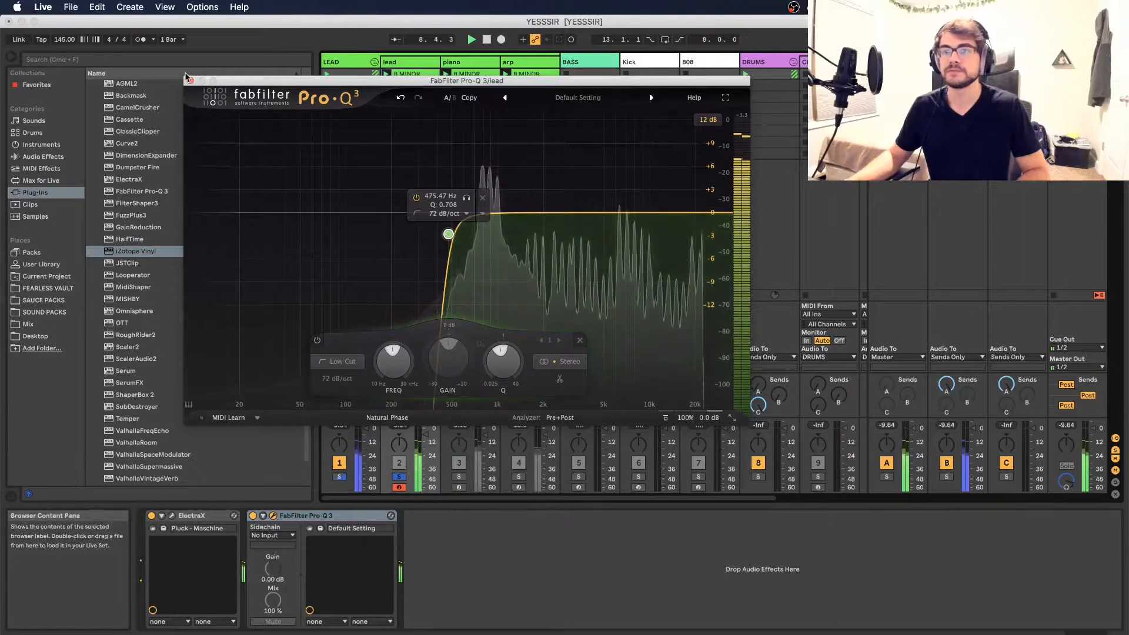
Step: Solo the piano track and raise its Pro-Q 3 low cut to about 227 Hz while listening
{"action": "key", "text": "Right"}
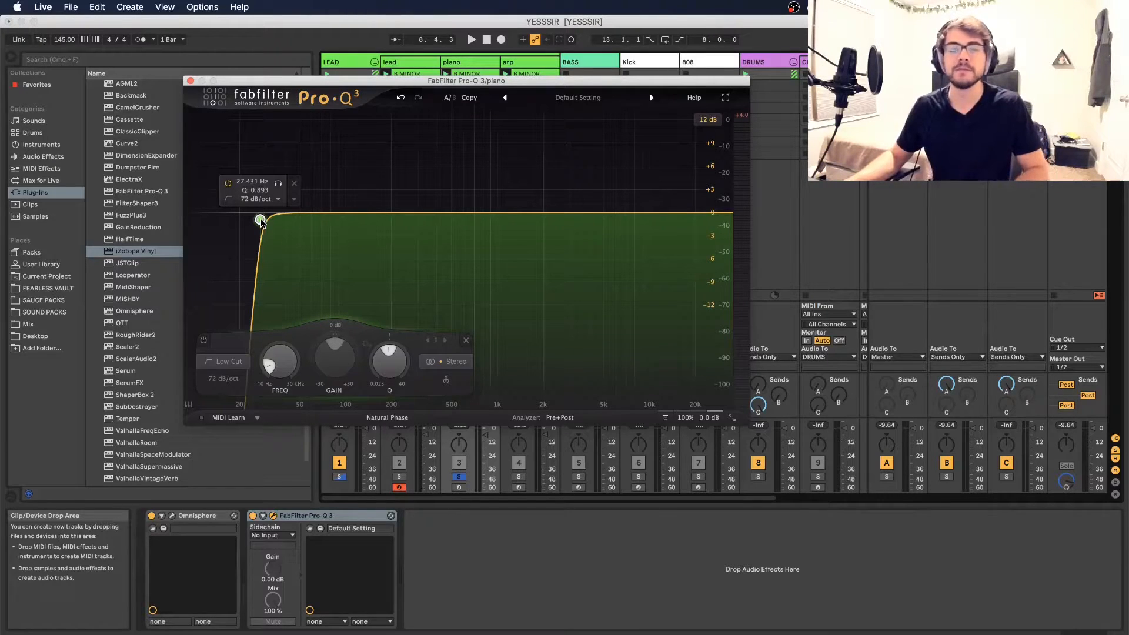
{"action": "left_click_drag", "start_coordinate": [260, 220], "coordinate": [400, 220]}
{"action": "key", "text": "space"}
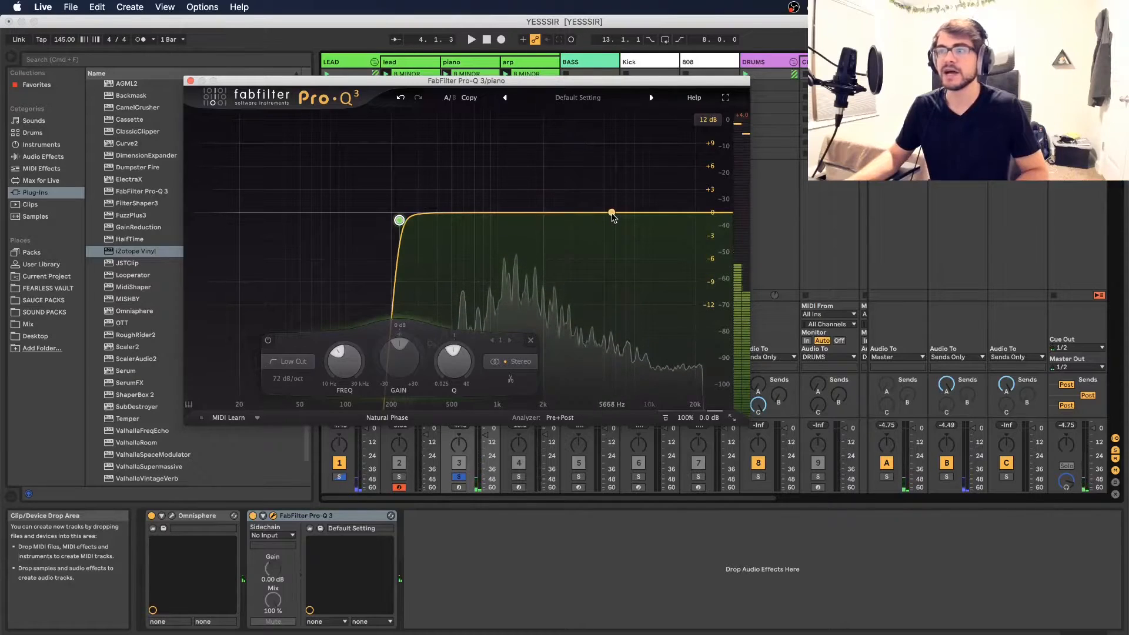
Step: Reduce the piano's highs with a new High Shelf band around 4 kHz and close its equalizer
{"action": "left_click_drag", "start_coordinate": [612, 213], "coordinate": [612, 223]}
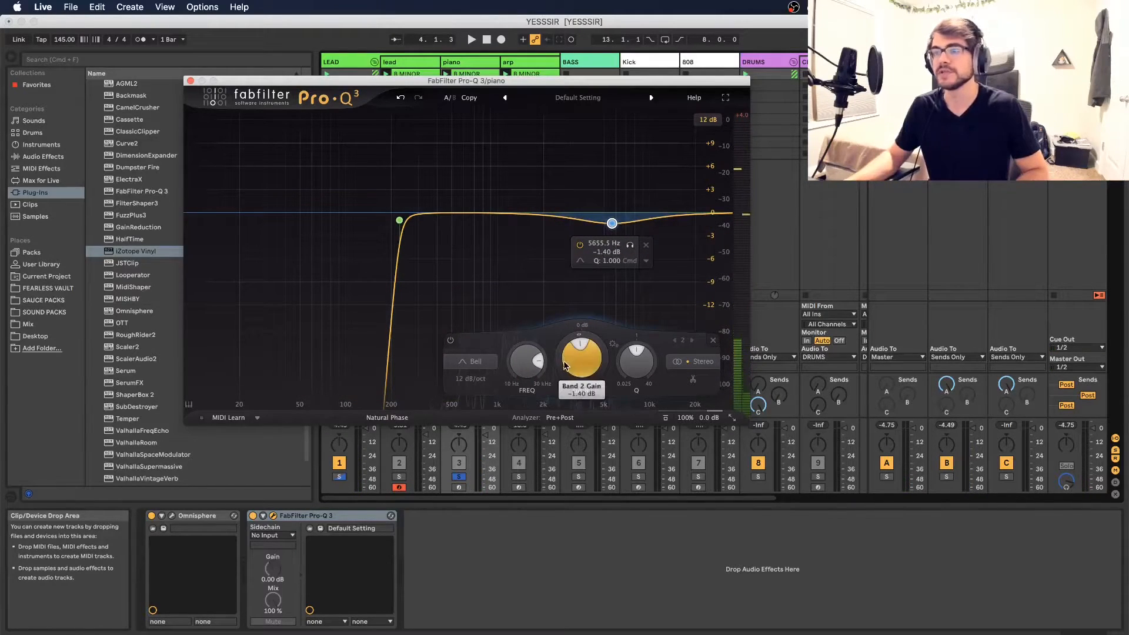
{"action": "left_click", "coordinate": [473, 361]}
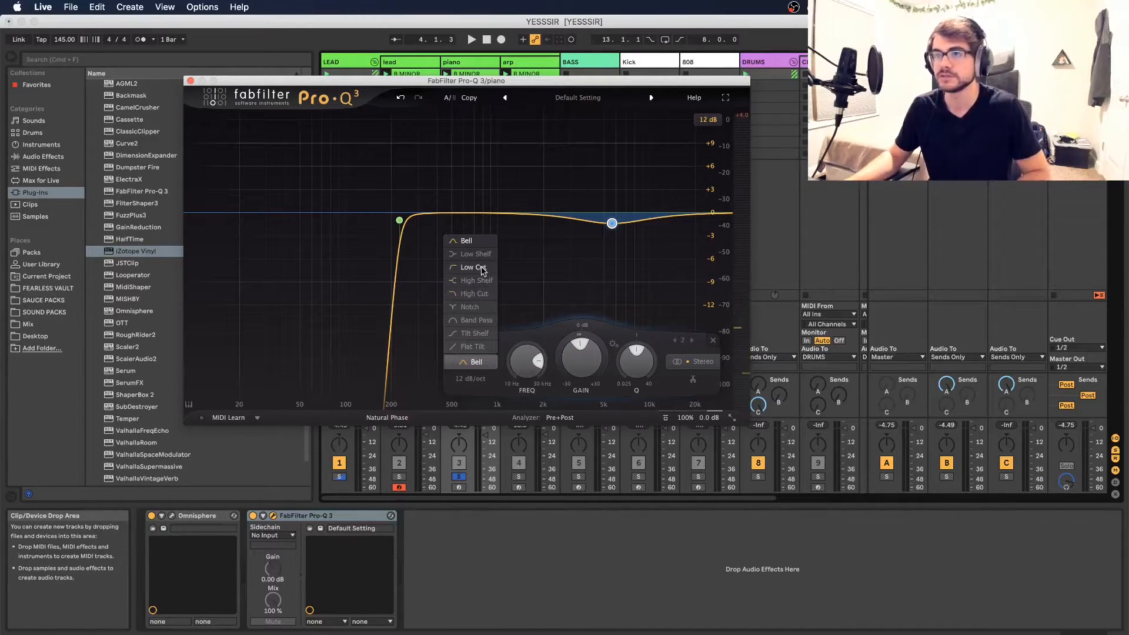
{"action": "left_click", "coordinate": [476, 281]}
{"action": "key", "text": "space"}
{"action": "left_click_drag", "start_coordinate": [599, 235], "coordinate": [585, 245]}
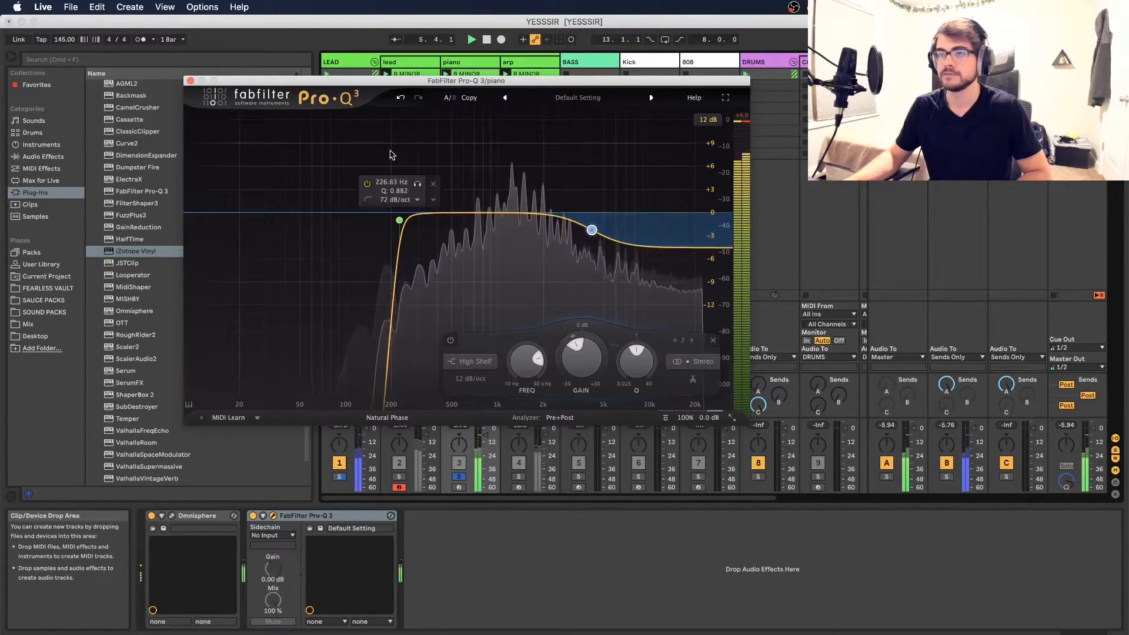
{"action": "left_click", "coordinate": [190, 81]}
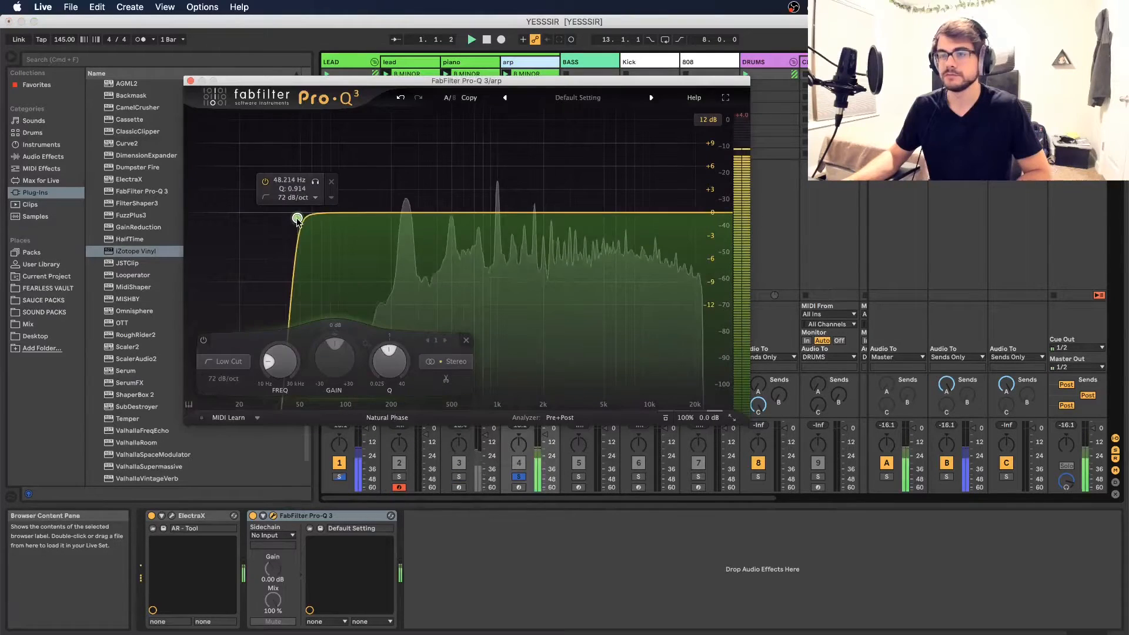
Step: Raise the soloed arp's Pro-Q 3 low cut to about 367 Hz and play all the melodic tracks together
{"action": "left_click_drag", "start_coordinate": [298, 220], "coordinate": [437, 232]}
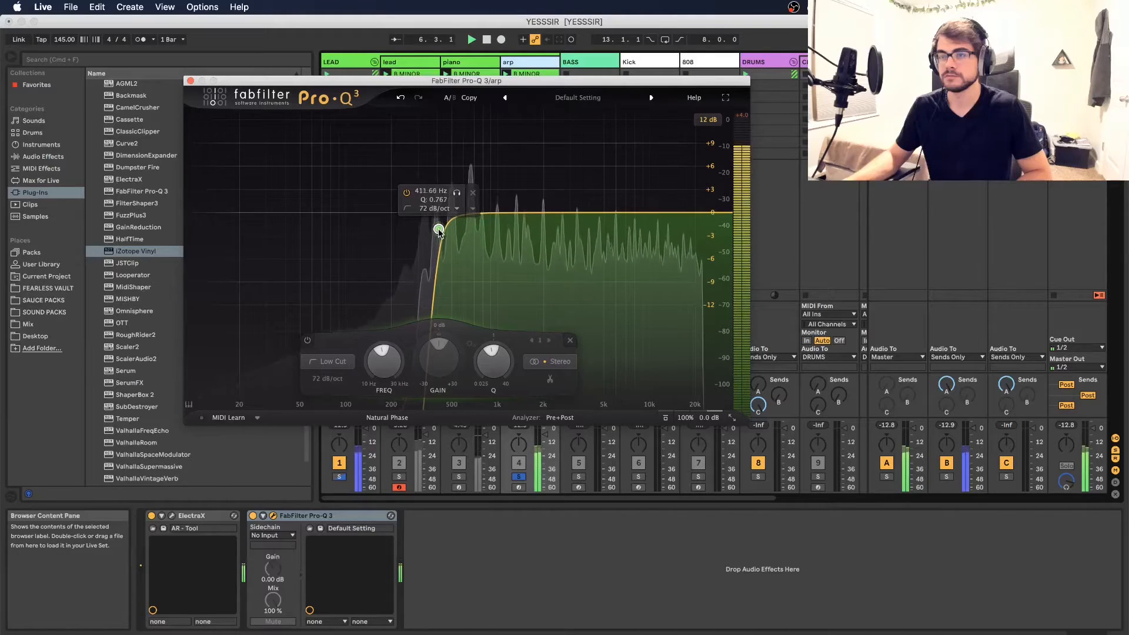
{"action": "left_click_drag", "start_coordinate": [438, 231], "coordinate": [432, 229]}
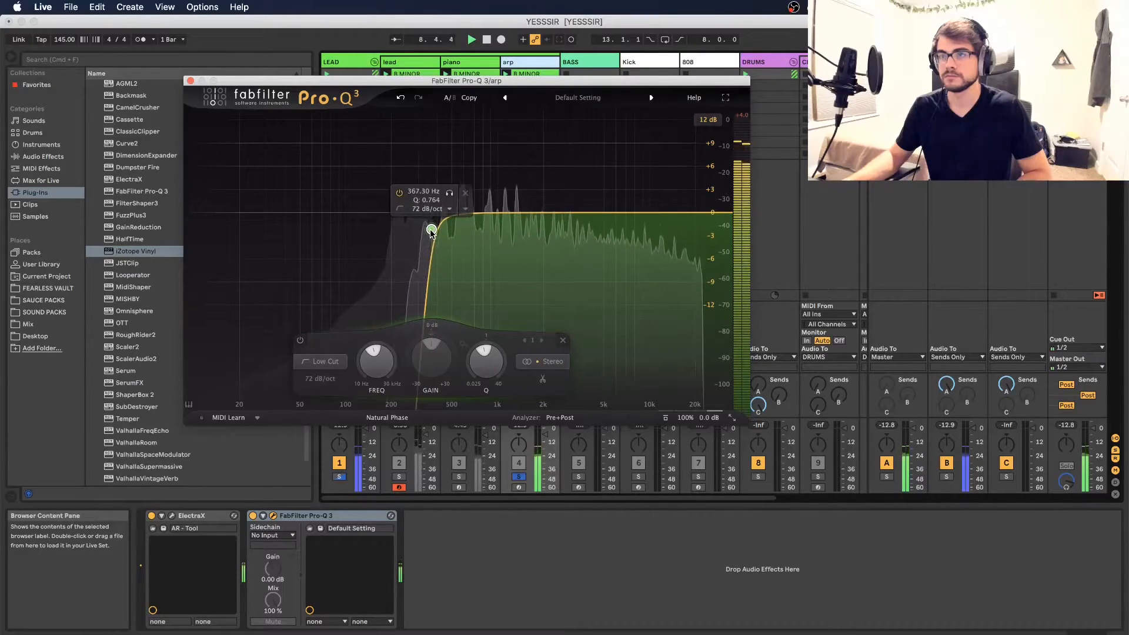
{"action": "left_click", "coordinate": [189, 80]}
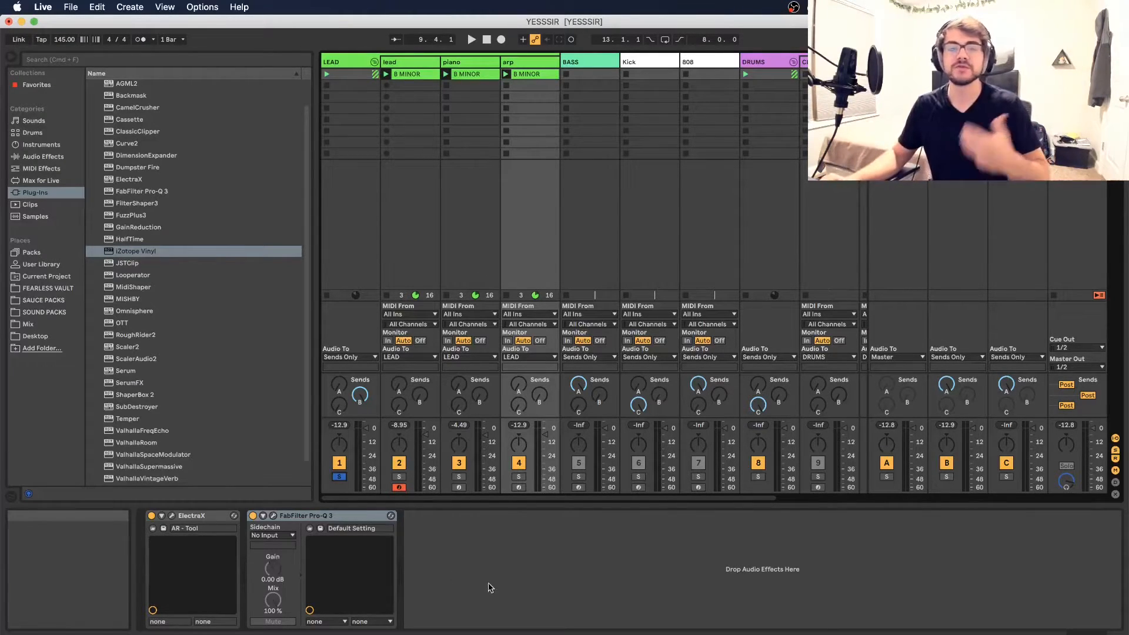
{"action": "key", "text": "space"}
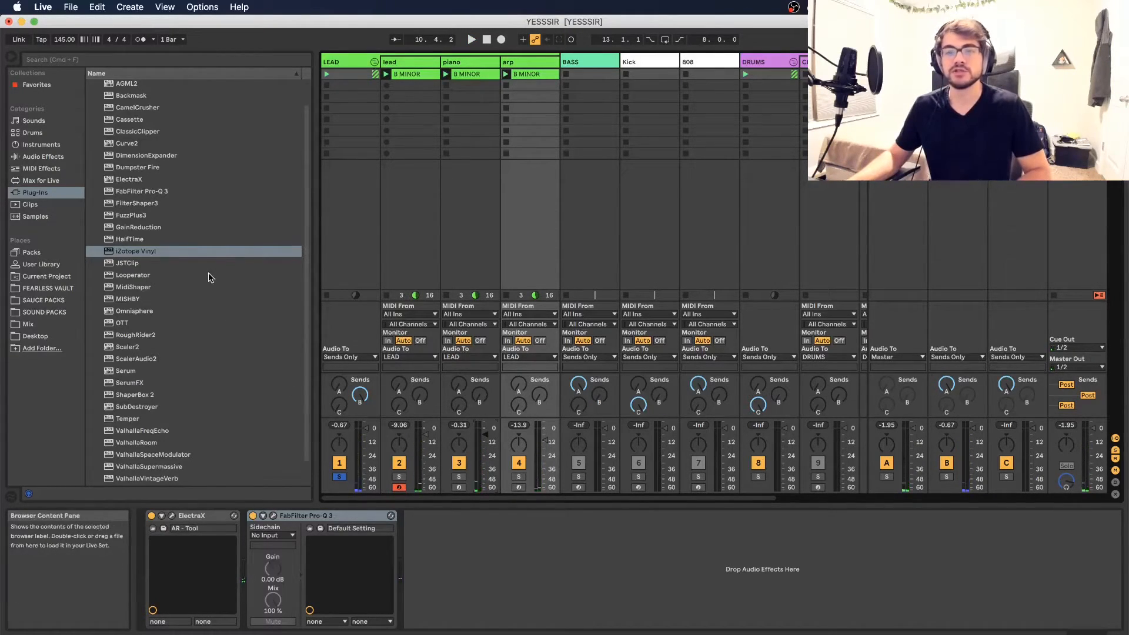
Step: Load the Utility effect's Mono preset onto the arp track after Pro-Q 3
{"action": "left_click", "coordinate": [39, 157]}
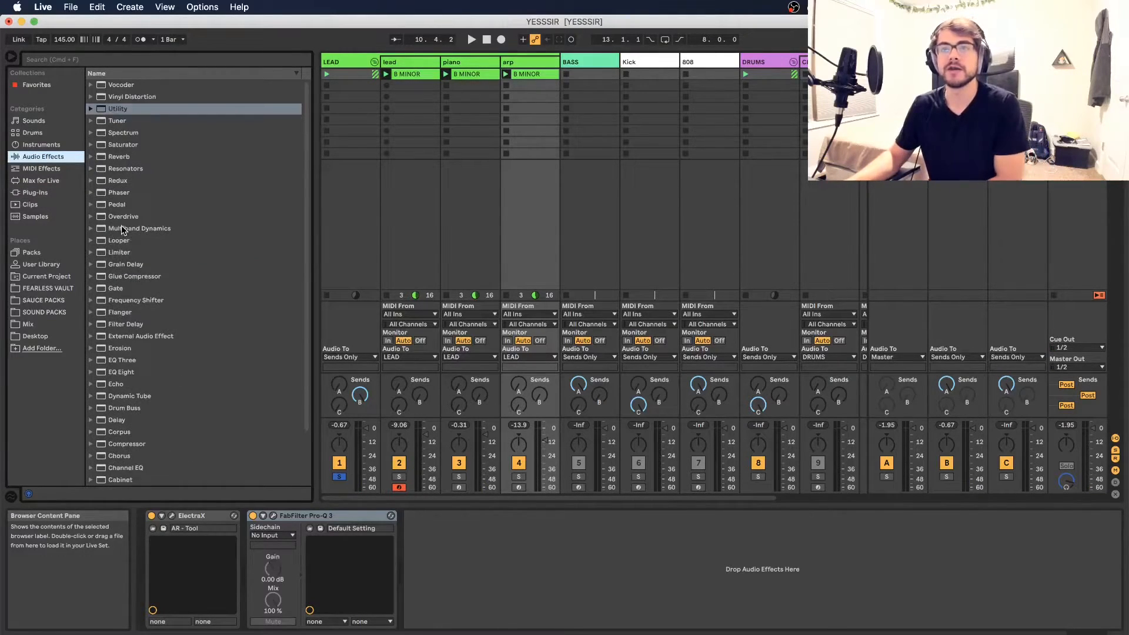
{"action": "left_click", "coordinate": [91, 108]}
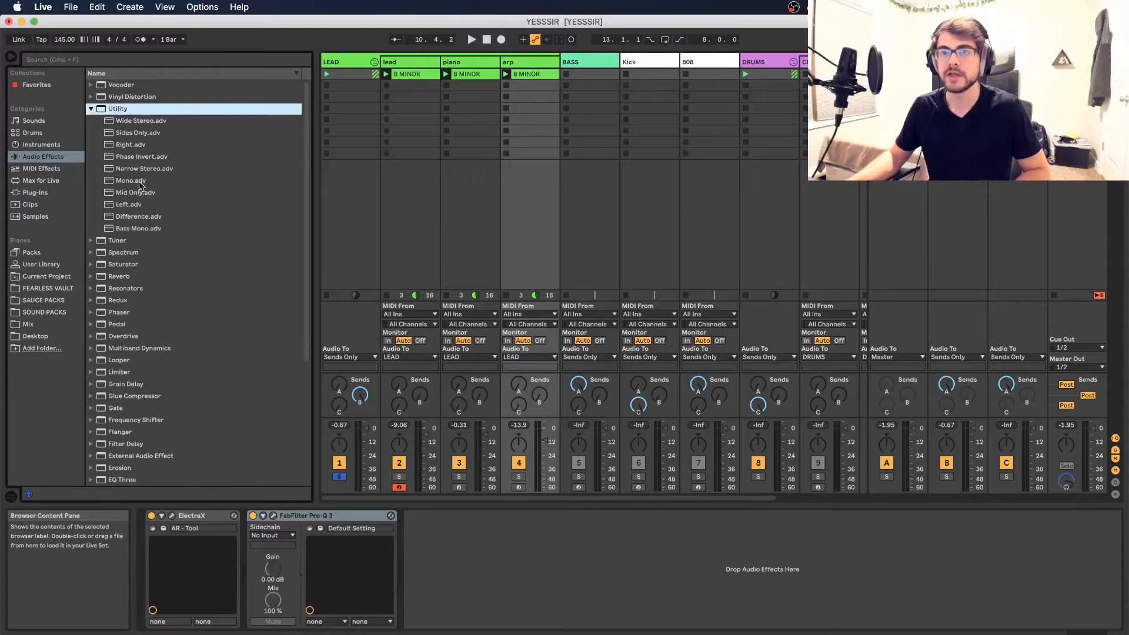
{"action": "left_click", "coordinate": [138, 181]}
{"action": "double_click", "coordinate": [139, 181]}
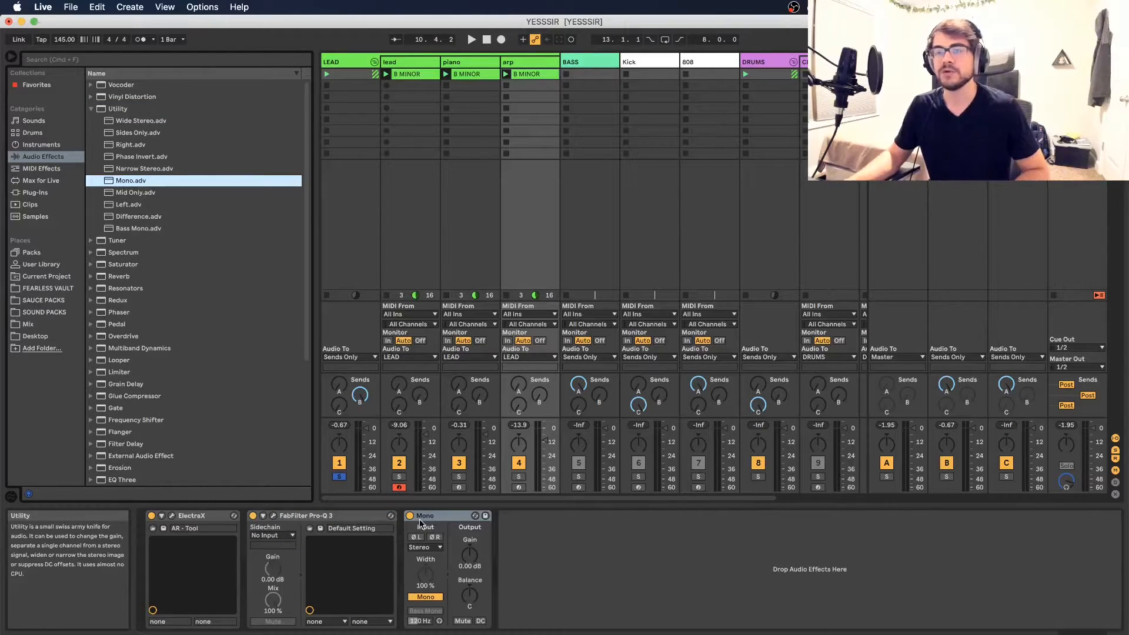
Step: Move the Mono utility from the arp track to the LEAD group
{"action": "right_click", "coordinate": [442, 519]}
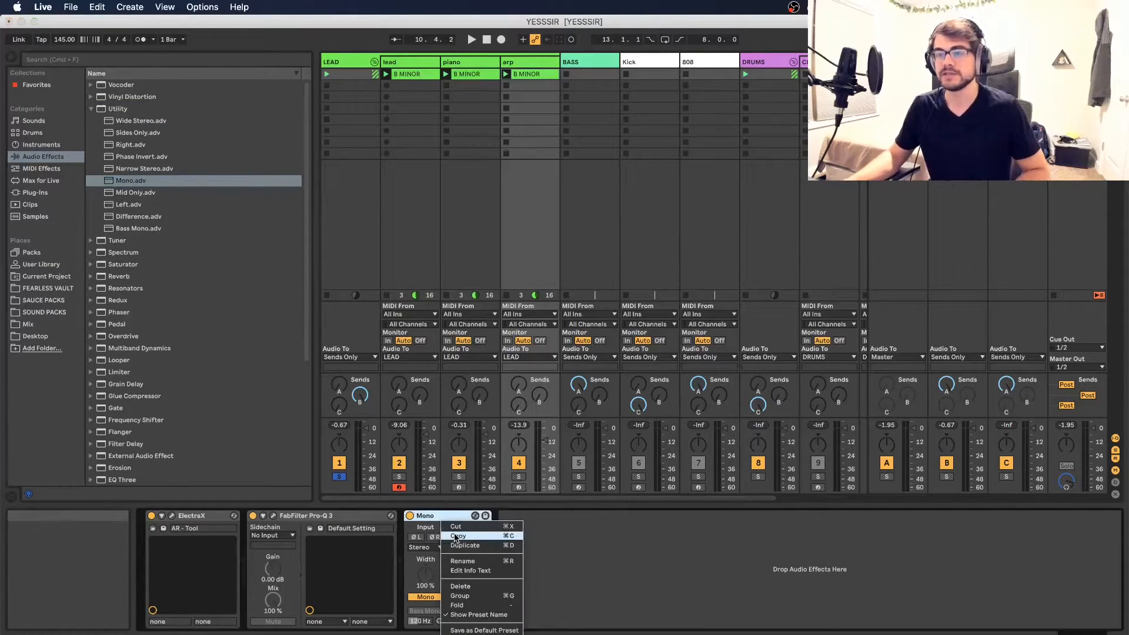
{"action": "left_click", "coordinate": [456, 527]}
{"action": "left_click", "coordinate": [341, 63]}
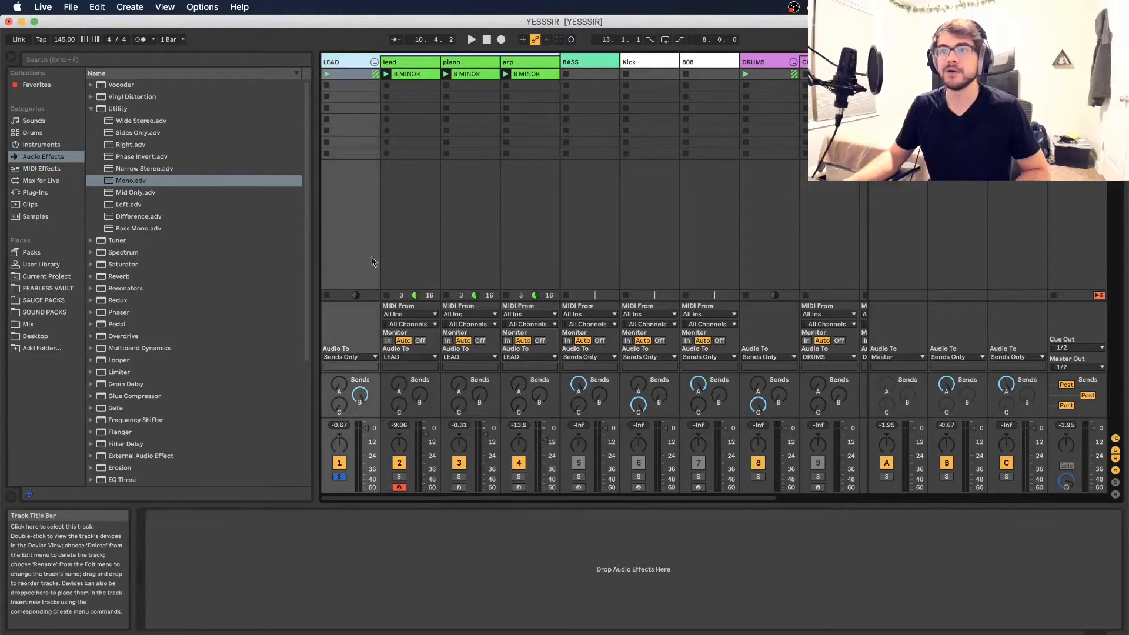
{"action": "right_click", "coordinate": [410, 568]}
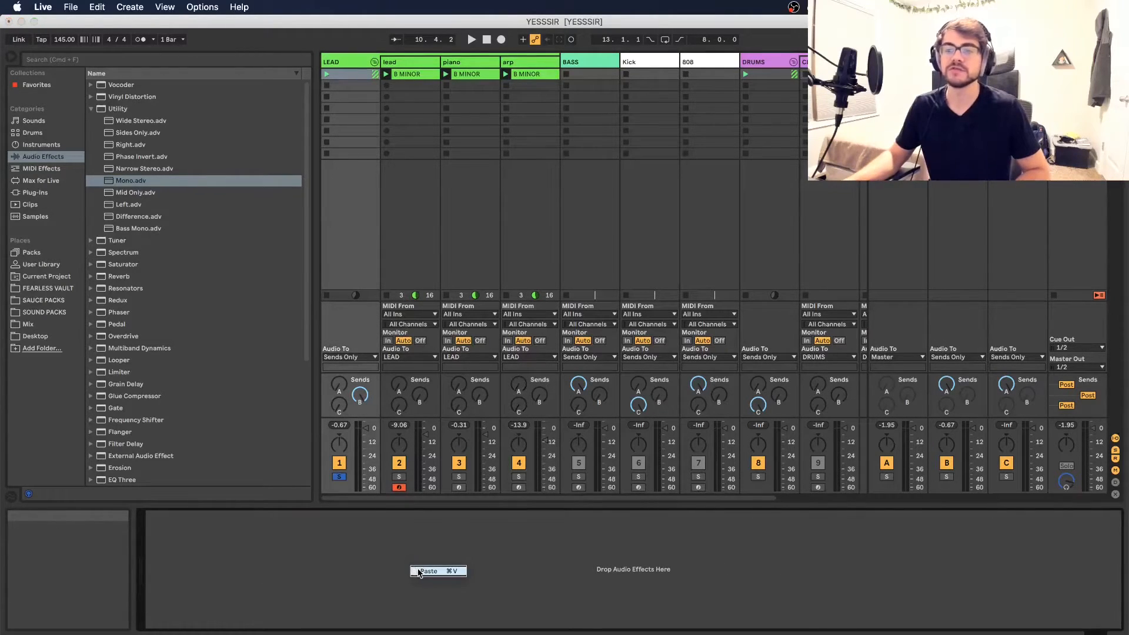
{"action": "left_click", "coordinate": [419, 571]}
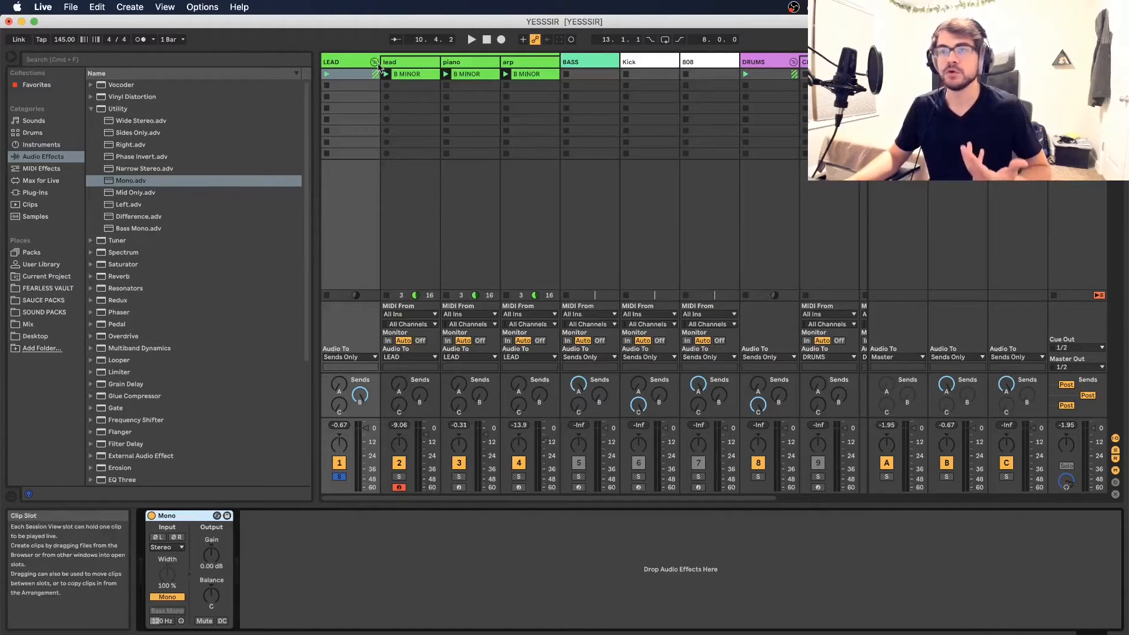
Step: Listen to the LEAD group with its Mono utility, delete the effect, and play the melodic tracks without it
{"action": "left_click", "coordinate": [403, 61]}
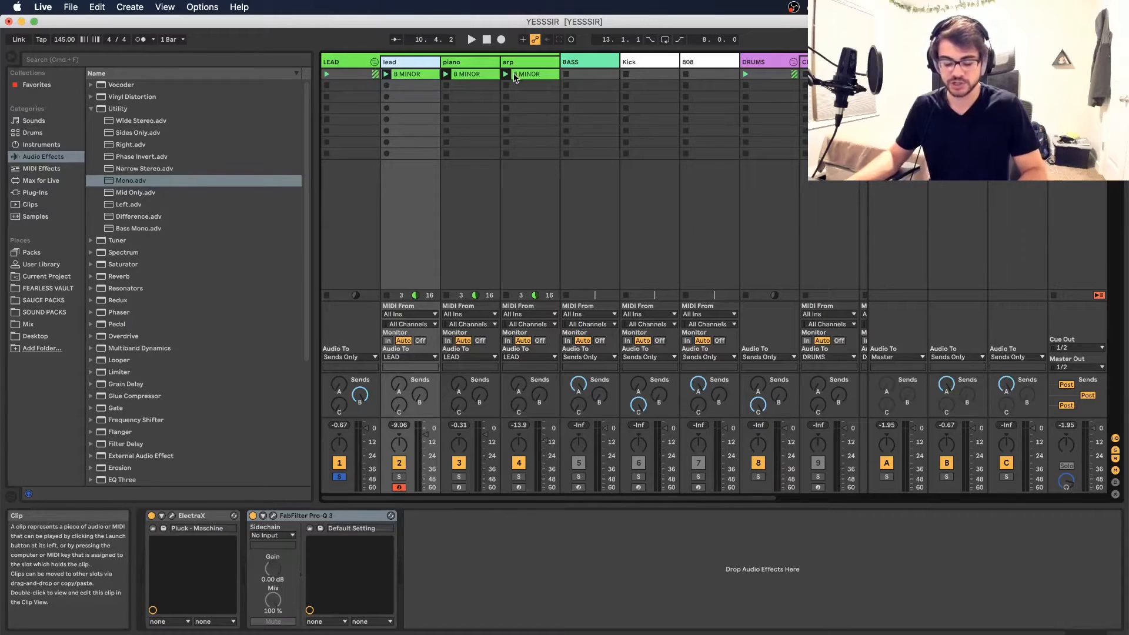
{"action": "left_click", "coordinate": [353, 61]}
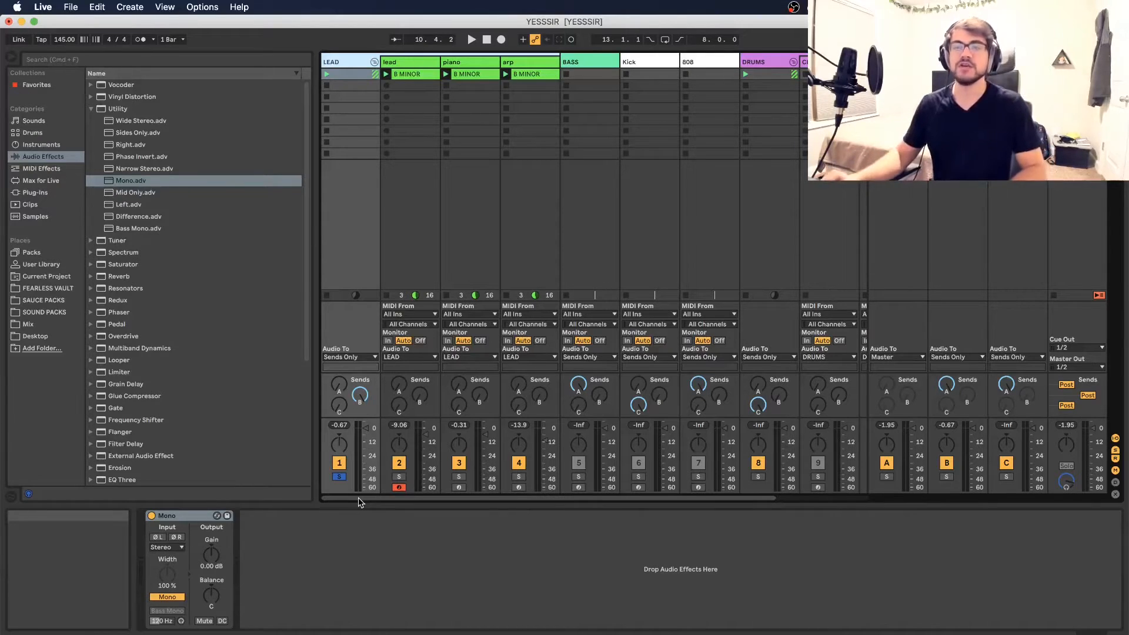
{"action": "key", "text": "space"}
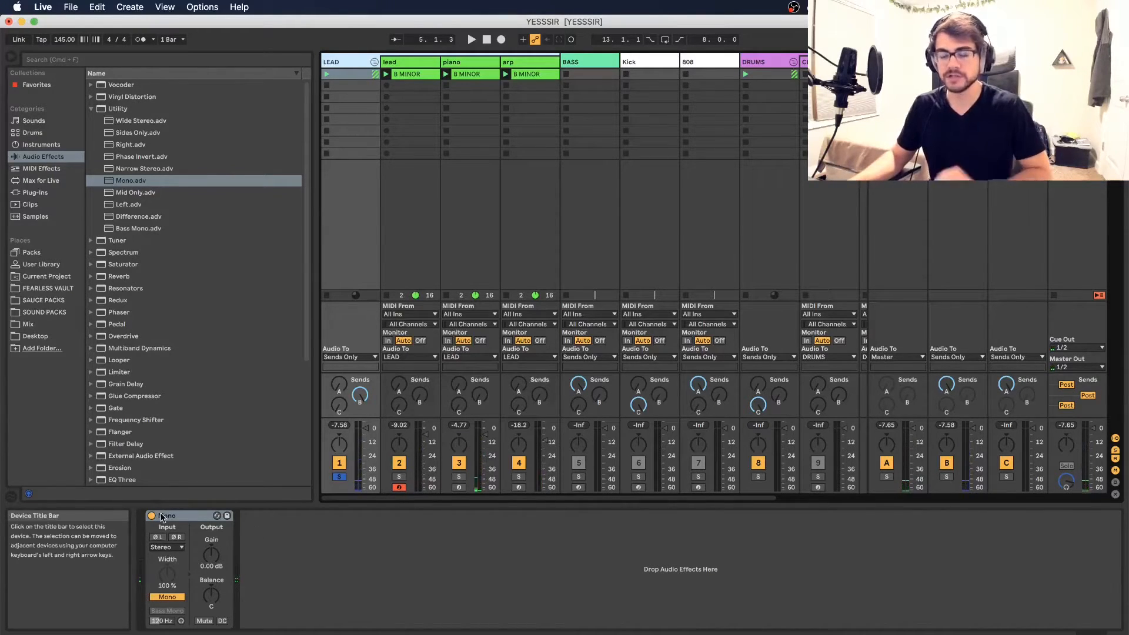
{"action": "key", "text": "Delete"}
{"action": "key", "text": "space"}
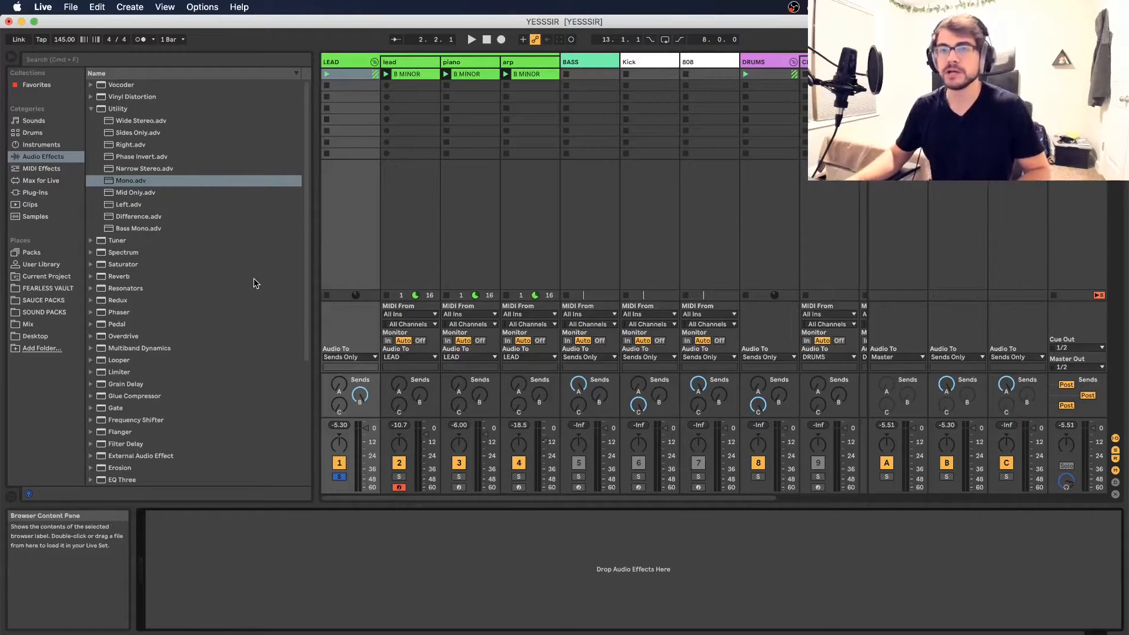
Step: Solo the lead track and insert the Cassette plug-in between ElectraX and Pro-Q 3
{"action": "left_click", "coordinate": [418, 60]}
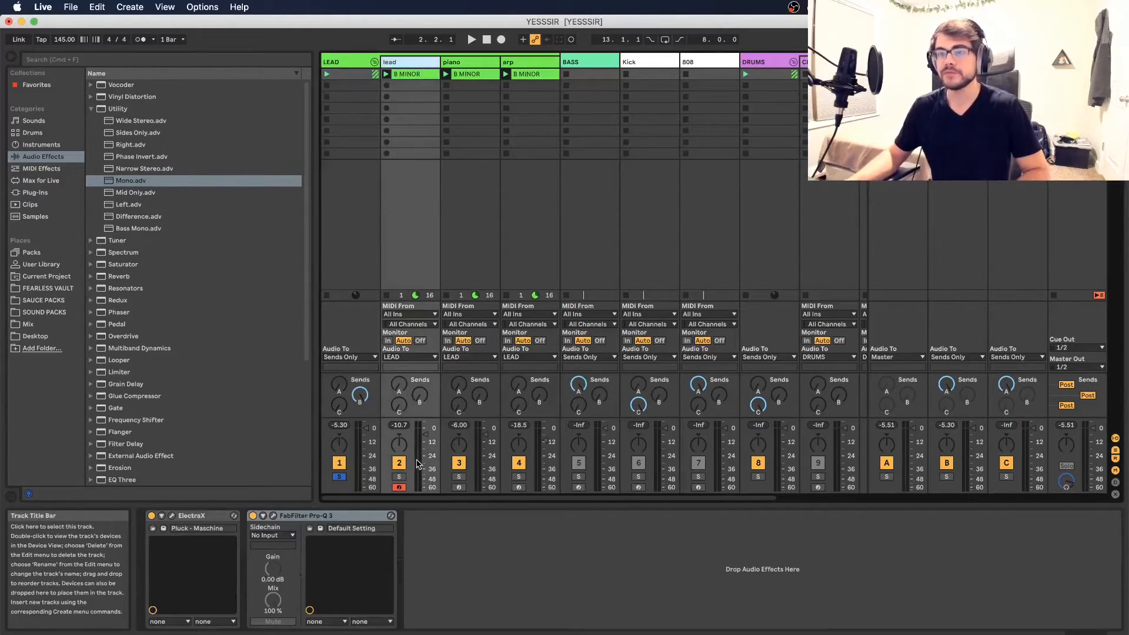
{"action": "left_click", "coordinate": [395, 477]}
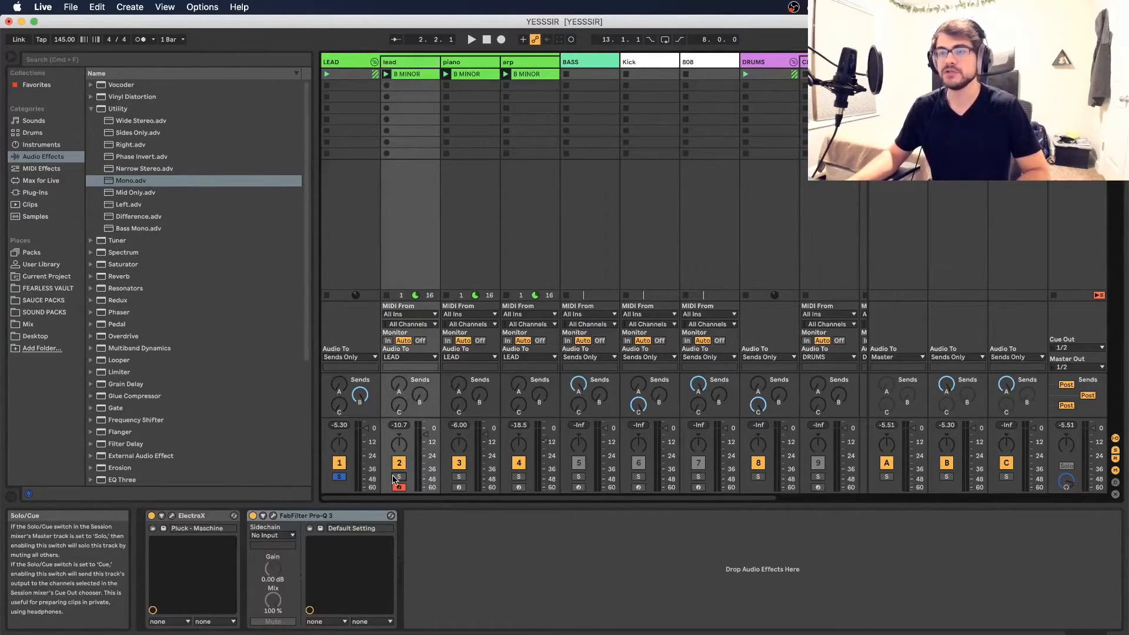
{"action": "left_click", "coordinate": [35, 193]}
{"action": "left_click_drag", "start_coordinate": [130, 119], "coordinate": [417, 539]}
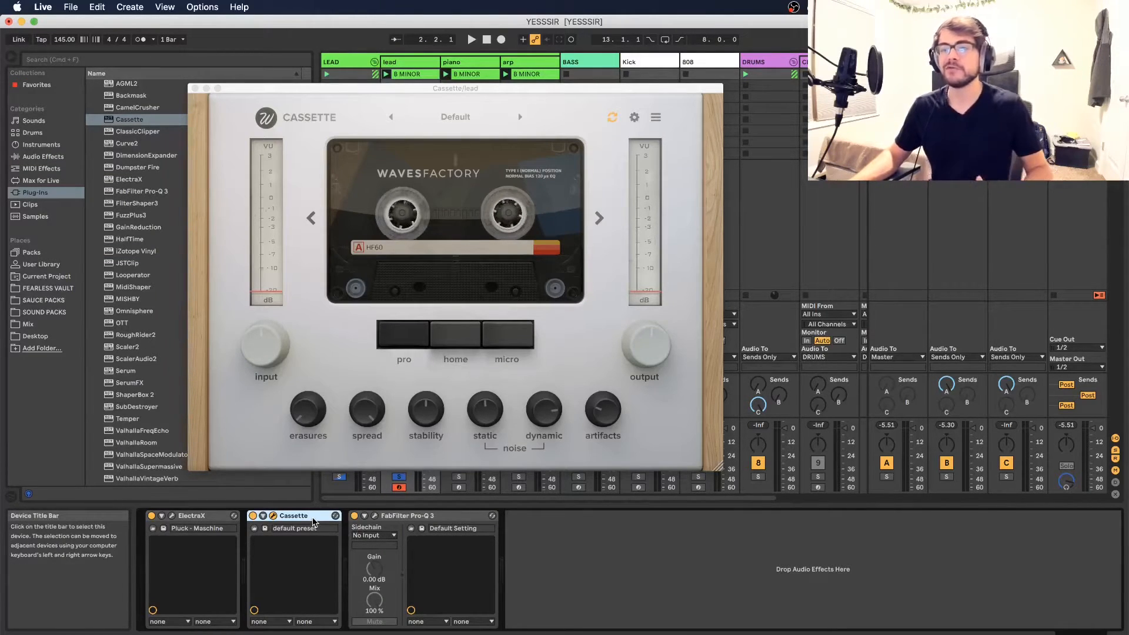
{"action": "left_click", "coordinate": [429, 518]}
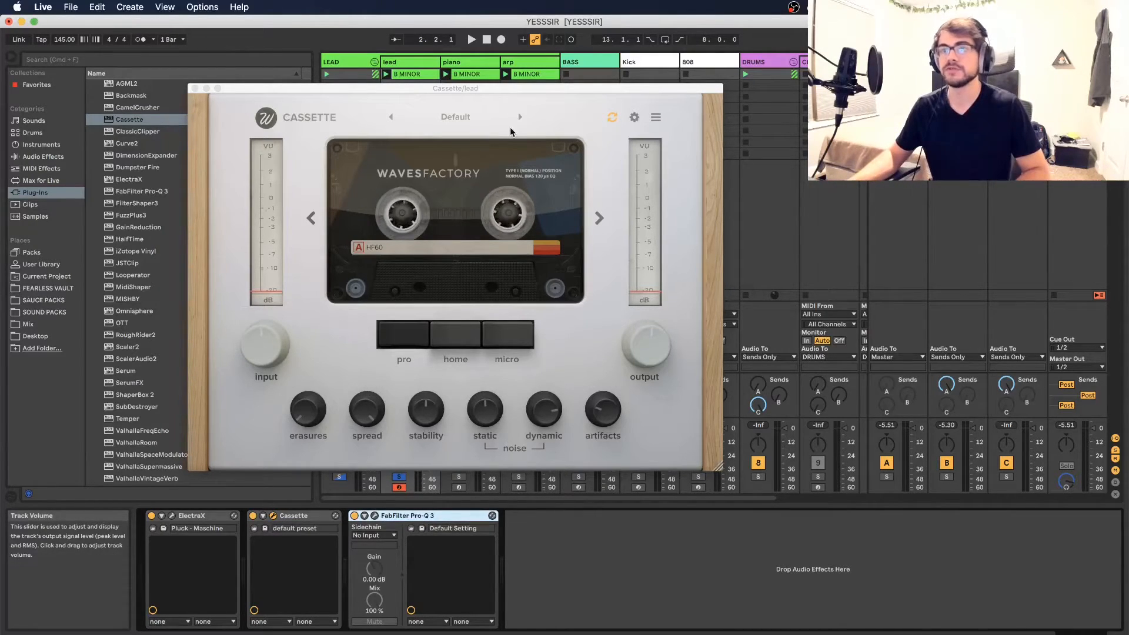
Step: Load the Torley - Mellow My Harsh preset in the lead's Cassette and play the soloed lead through it
{"action": "key", "text": "space"}
{"action": "key", "text": "space"}
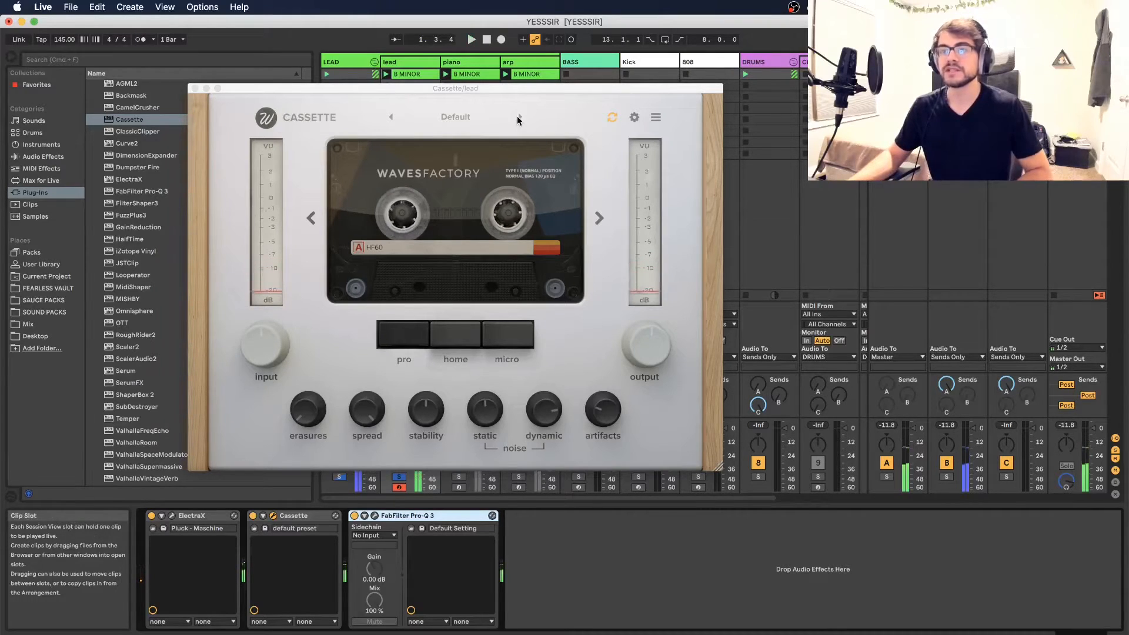
{"action": "left_click", "coordinate": [516, 120]}
{"action": "left_click", "coordinate": [518, 117]}
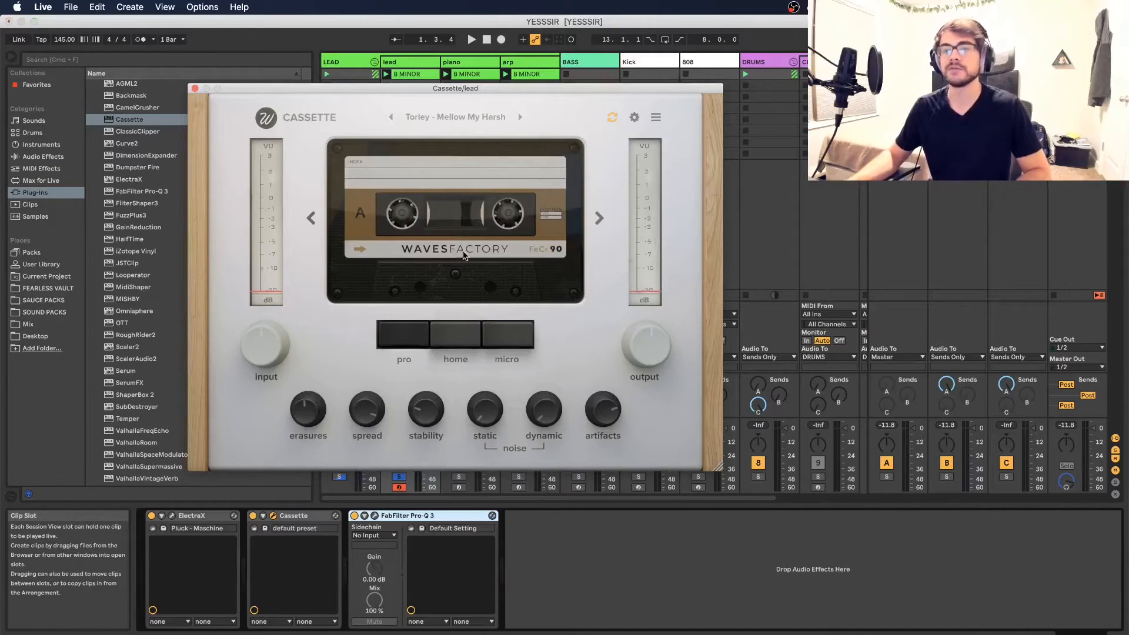
{"action": "left_click_drag", "start_coordinate": [341, 88], "coordinate": [707, 84]}
{"action": "key", "text": "space"}
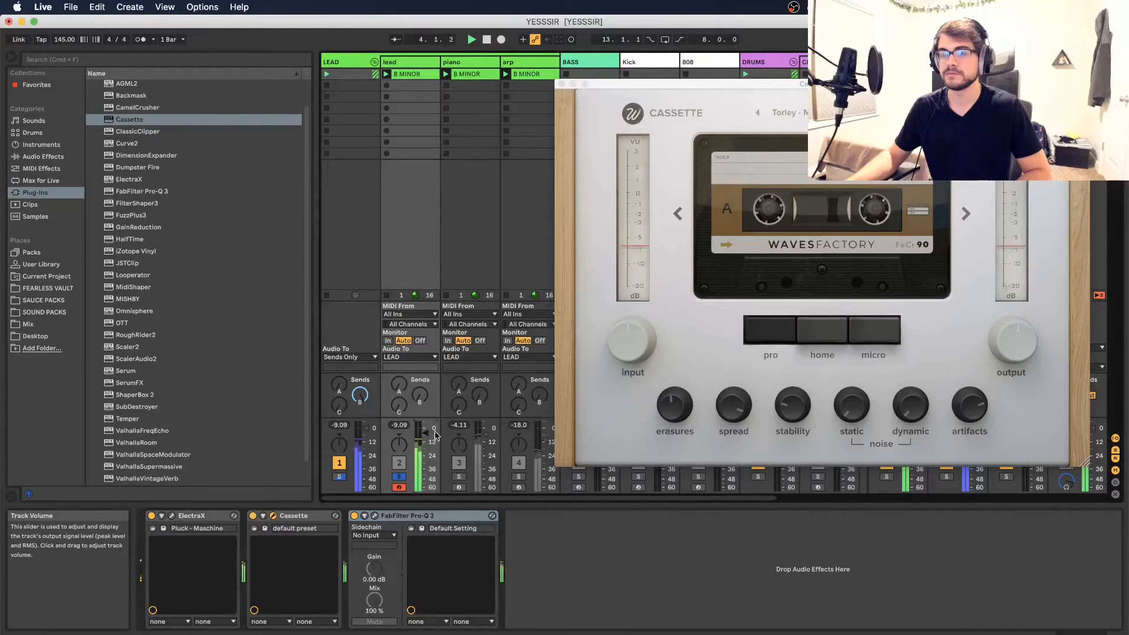
Step: Solo the piano track and add Cassette before Pro-Q 3 with the Insight - Warm Keys preset
{"action": "left_click", "coordinate": [459, 476]}
{"action": "key", "text": "space"}
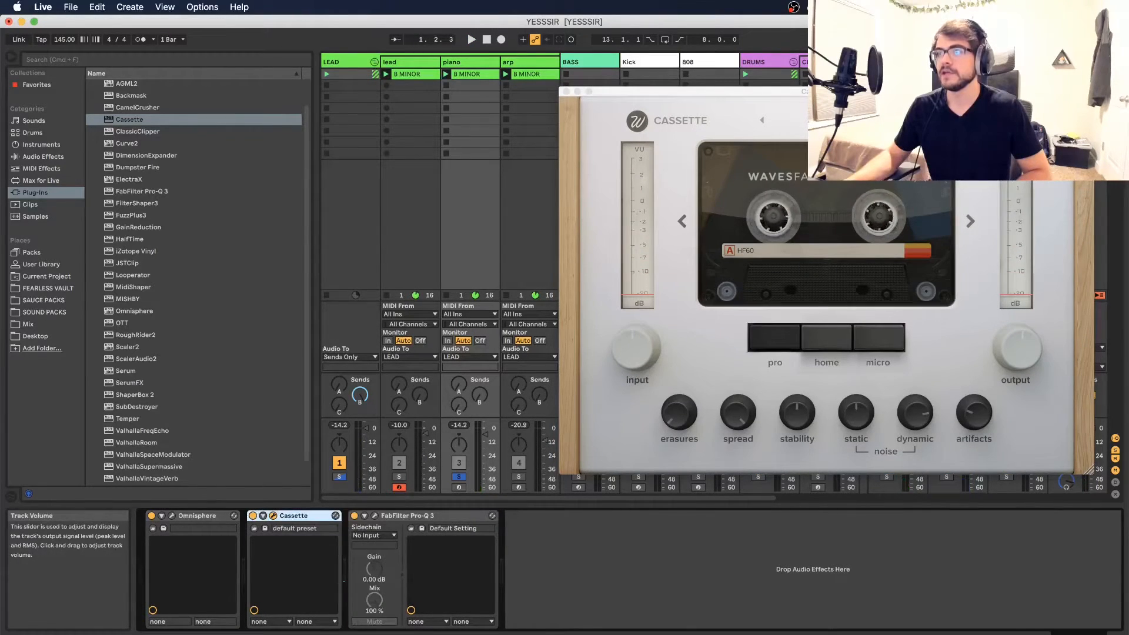
{"action": "left_click", "coordinate": [782, 121]}
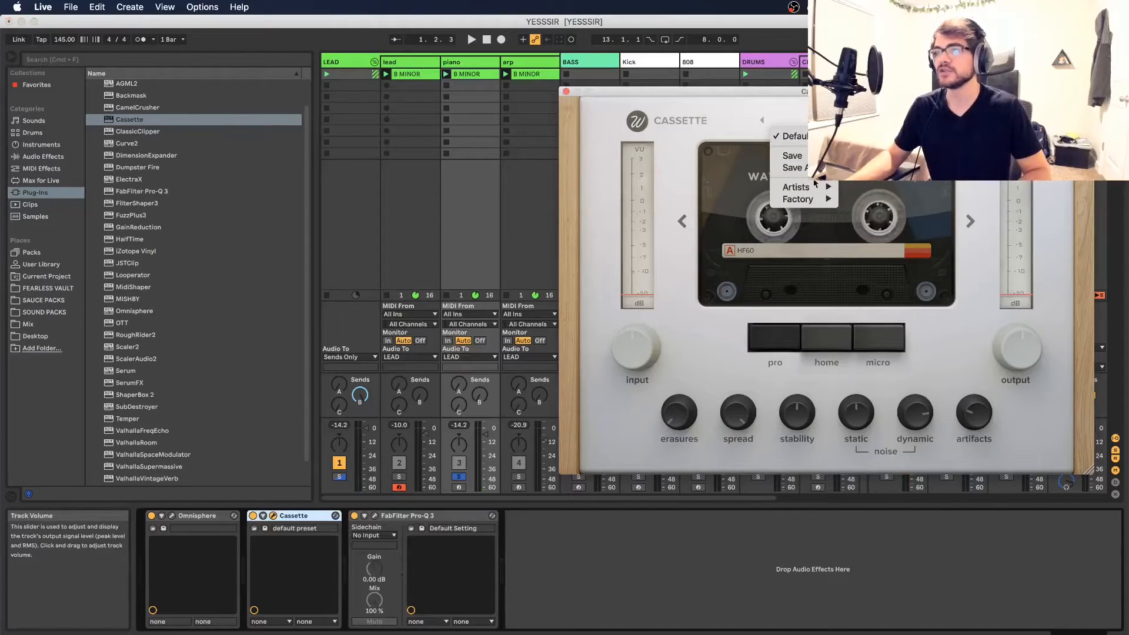
{"action": "mouse_move", "coordinate": [813, 192]}
{"action": "left_click", "coordinate": [863, 203]}
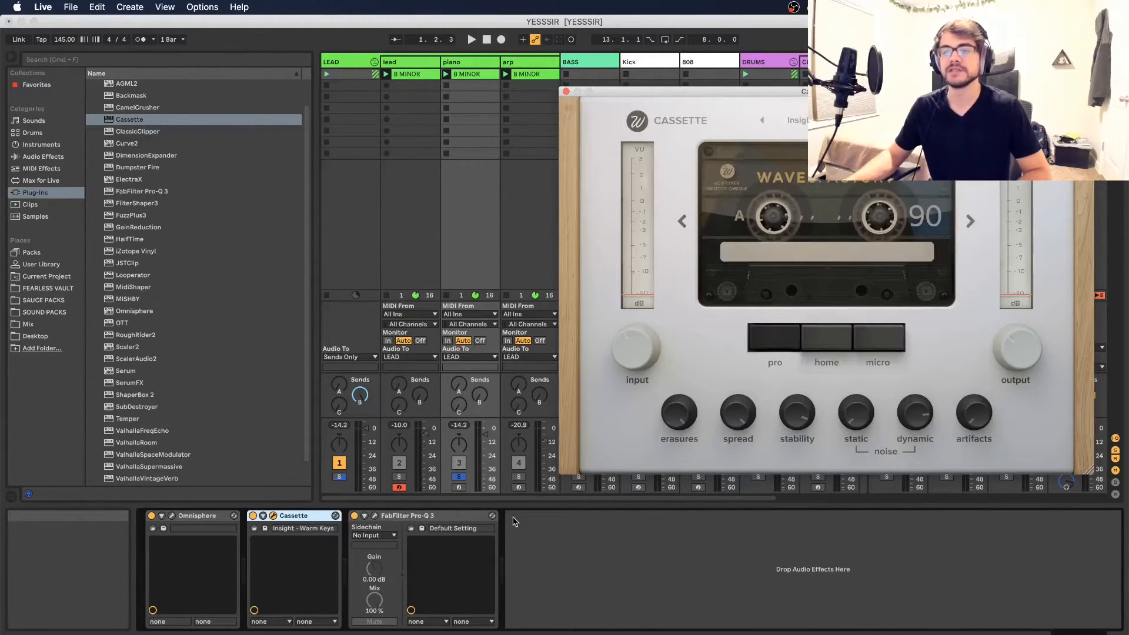
Step: Compare the soloed piano with Cassette bypassed and enabled during playback, and close the plug-in window
{"action": "key", "text": "space"}
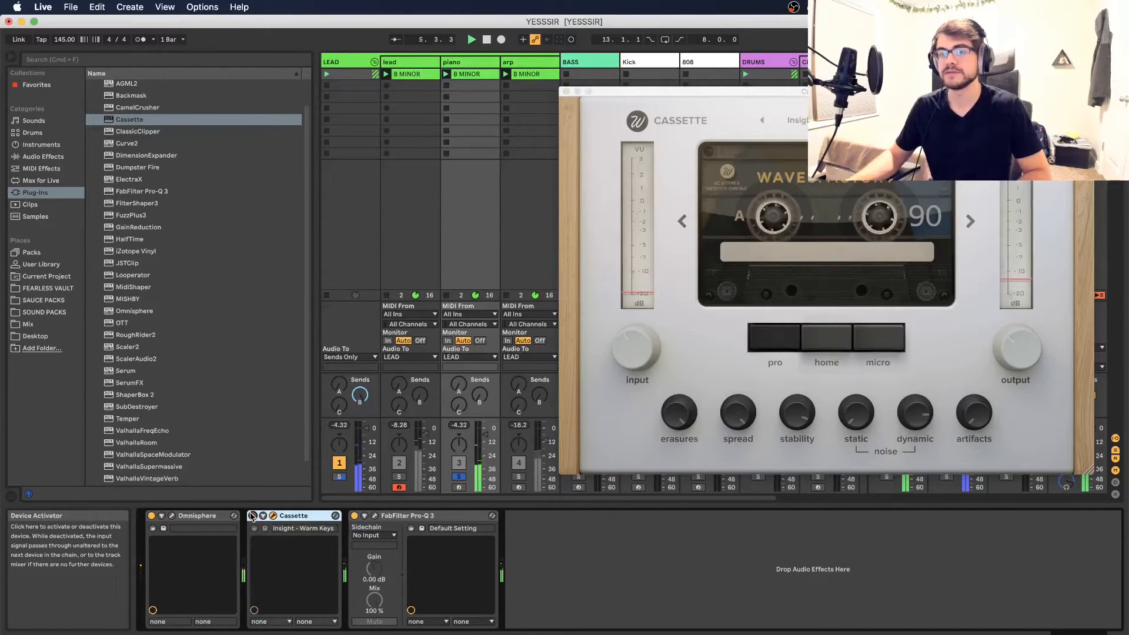
{"action": "left_click", "coordinate": [252, 516]}
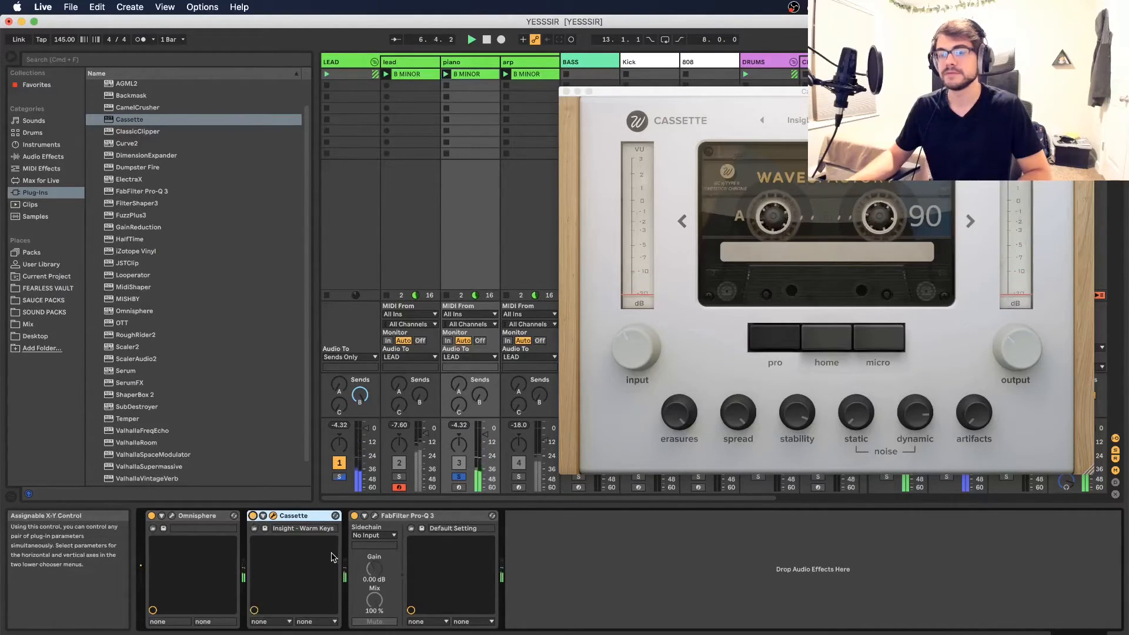
{"action": "left_click", "coordinate": [566, 92]}
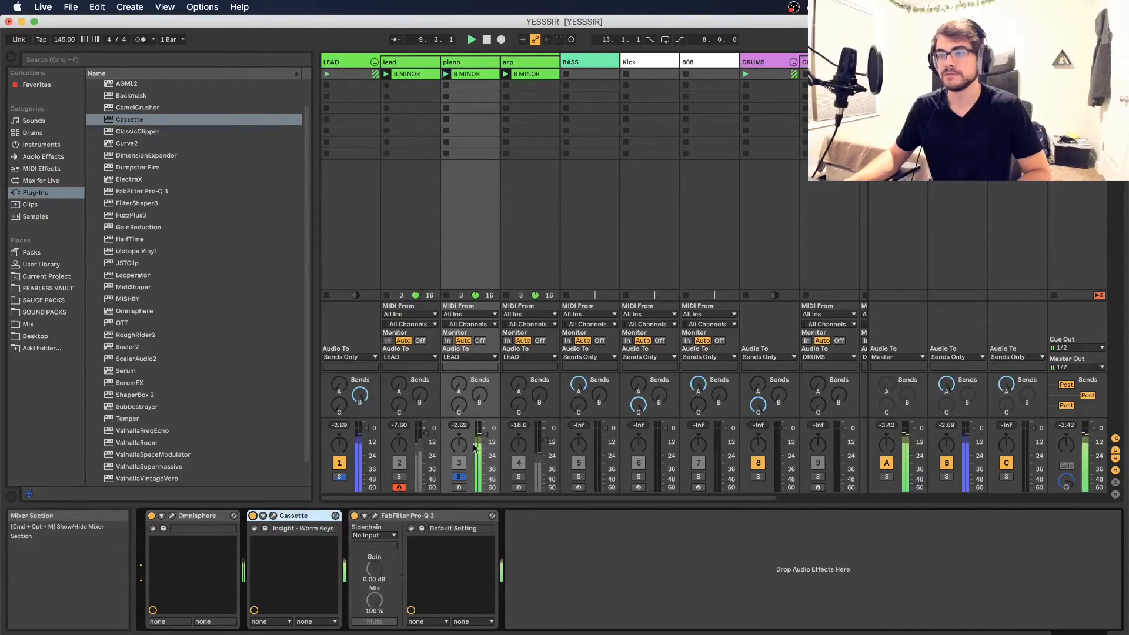
{"action": "key", "text": "space"}
{"action": "key", "text": "space"}
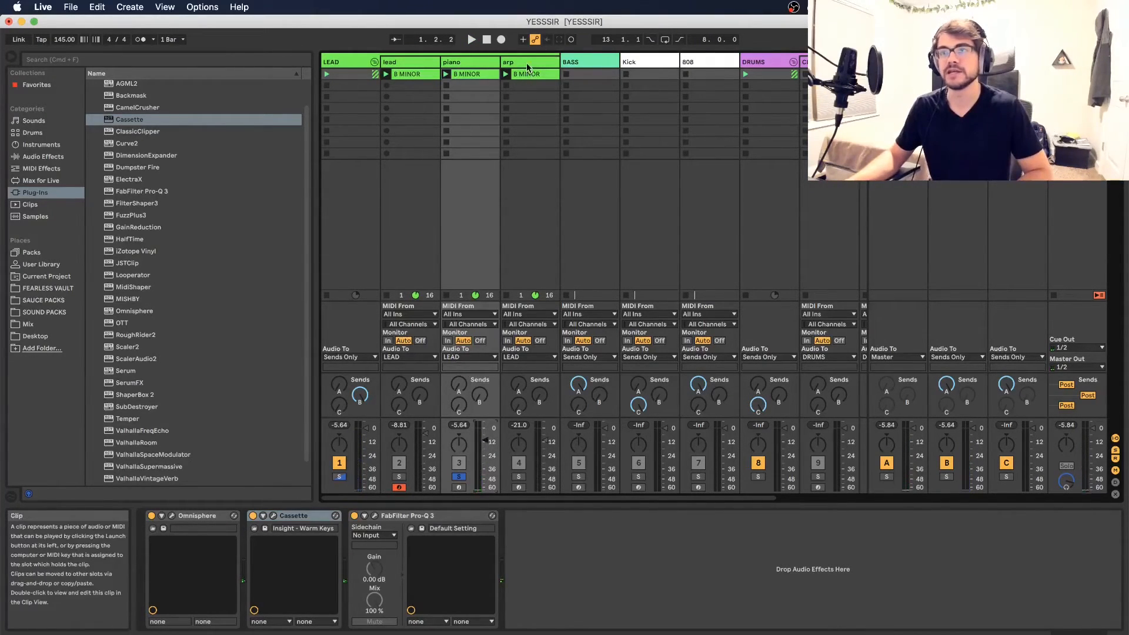
Step: Solo the arp track and insert iZotope Vinyl between ElectraX and Pro-Q 3
{"action": "left_click", "coordinate": [518, 367]}
{"action": "left_click", "coordinate": [519, 476]}
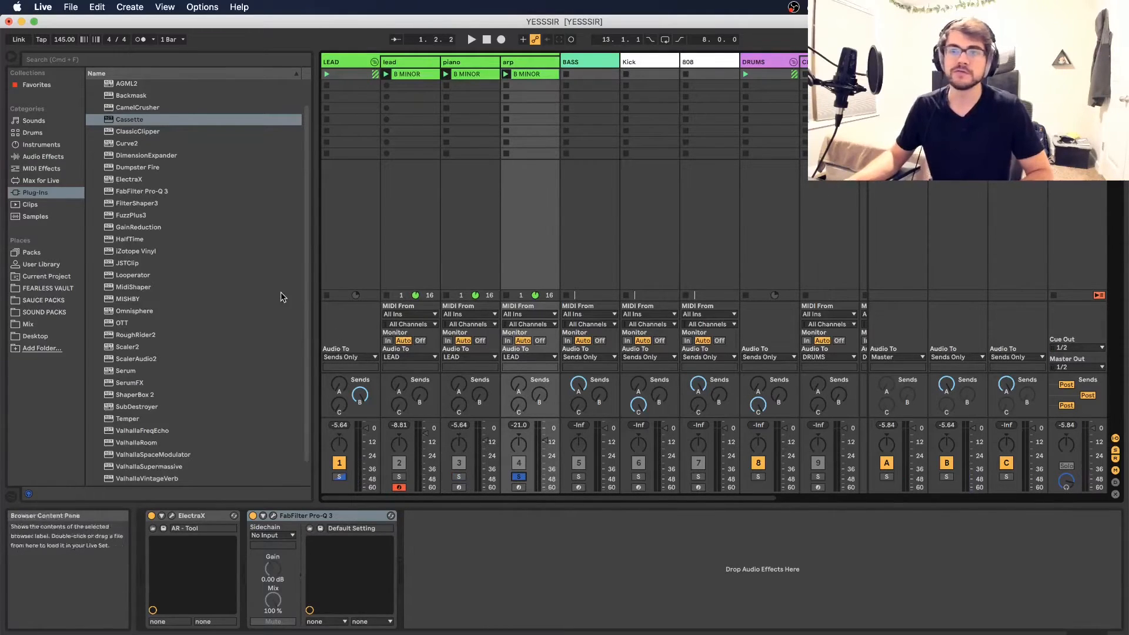
{"action": "left_click_drag", "start_coordinate": [140, 251], "coordinate": [594, 525]}
{"action": "left_click_drag", "start_coordinate": [476, 522], "coordinate": [277, 523]}
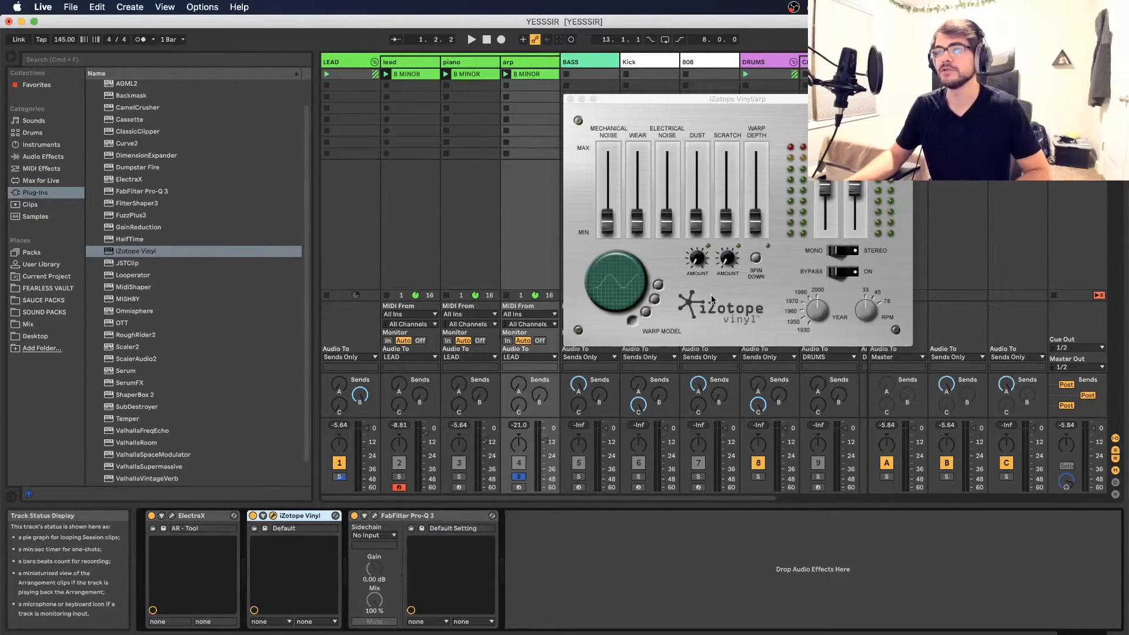
Step: Raise the Wear amount in the arp's iZotope Vinyl slightly above its minimum
{"action": "left_click", "coordinate": [814, 323]}
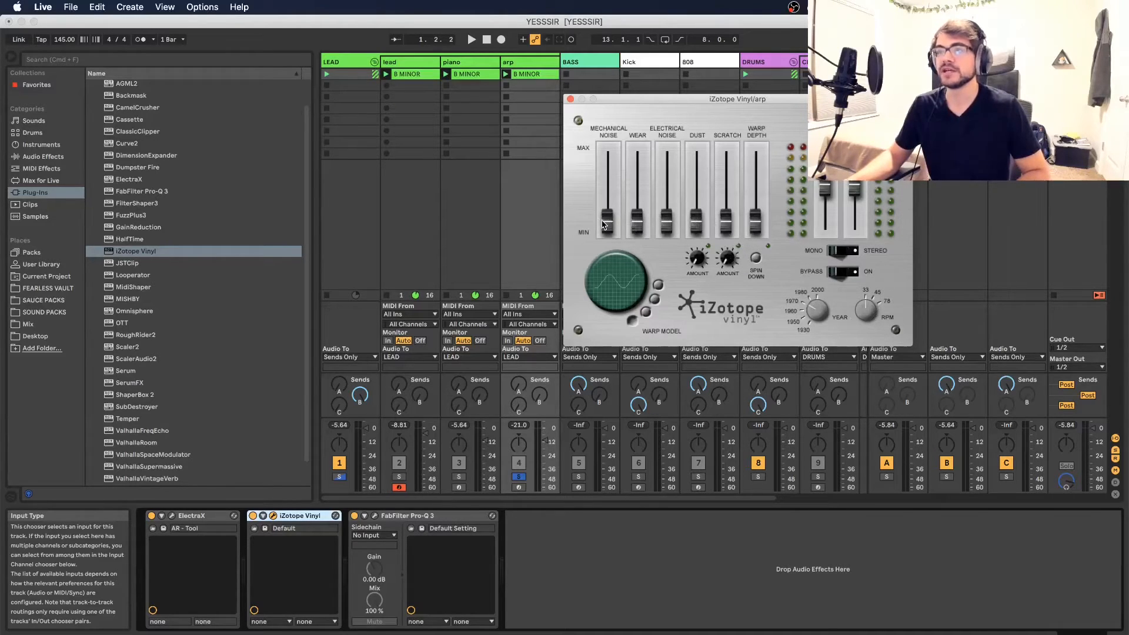
{"action": "mouse_move", "coordinate": [604, 225]}
{"action": "left_mouse_down"}
{"action": "mouse_move", "coordinate": [596, 118]}
{"action": "mouse_move", "coordinate": [597, 226]}
{"action": "left_mouse_up"}
{"action": "mouse_move", "coordinate": [667, 223]}
{"action": "left_mouse_down"}
{"action": "mouse_move", "coordinate": [699, 147]}
{"action": "mouse_move", "coordinate": [666, 222]}
{"action": "left_mouse_up"}
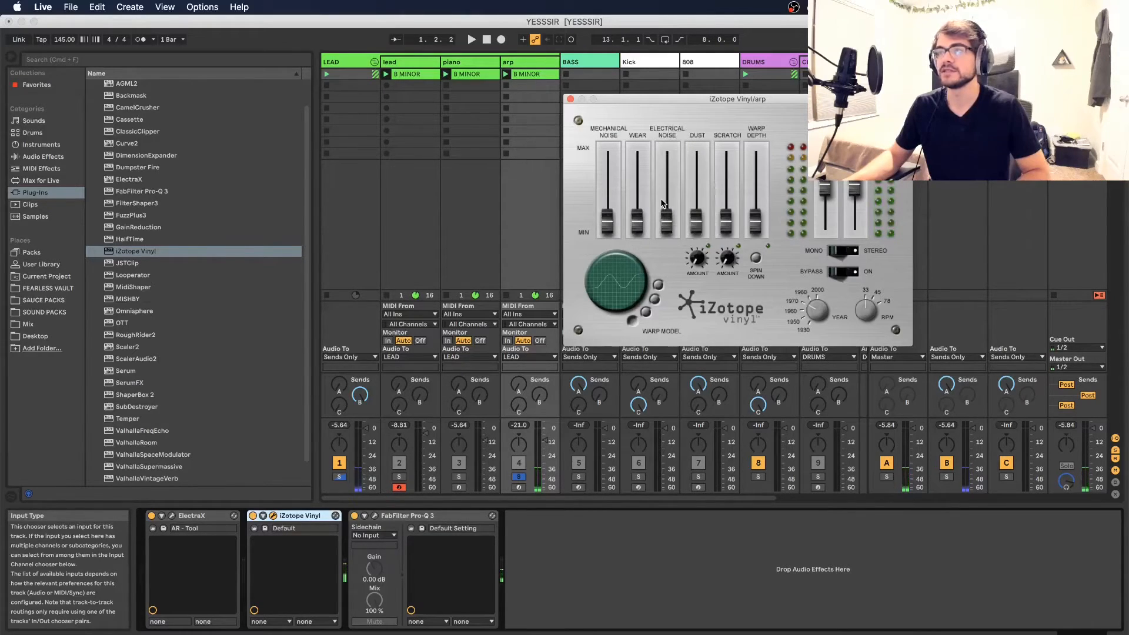
{"action": "mouse_move", "coordinate": [640, 218]}
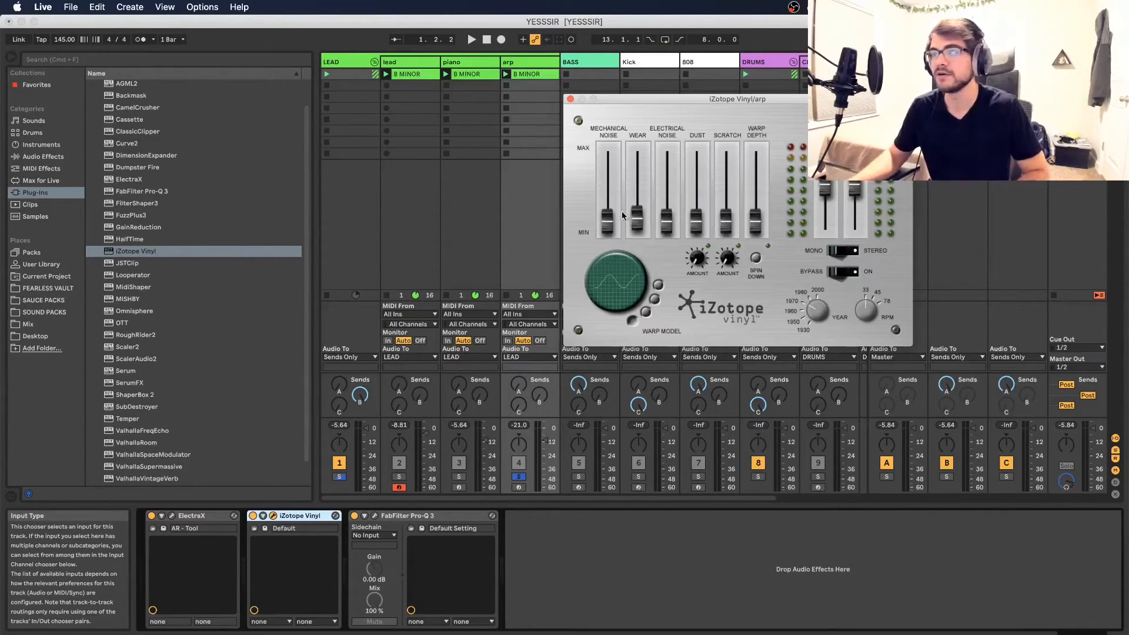
{"action": "scroll", "coordinate": [640, 218], "scroll_direction": "down", "scroll_amount": 1}
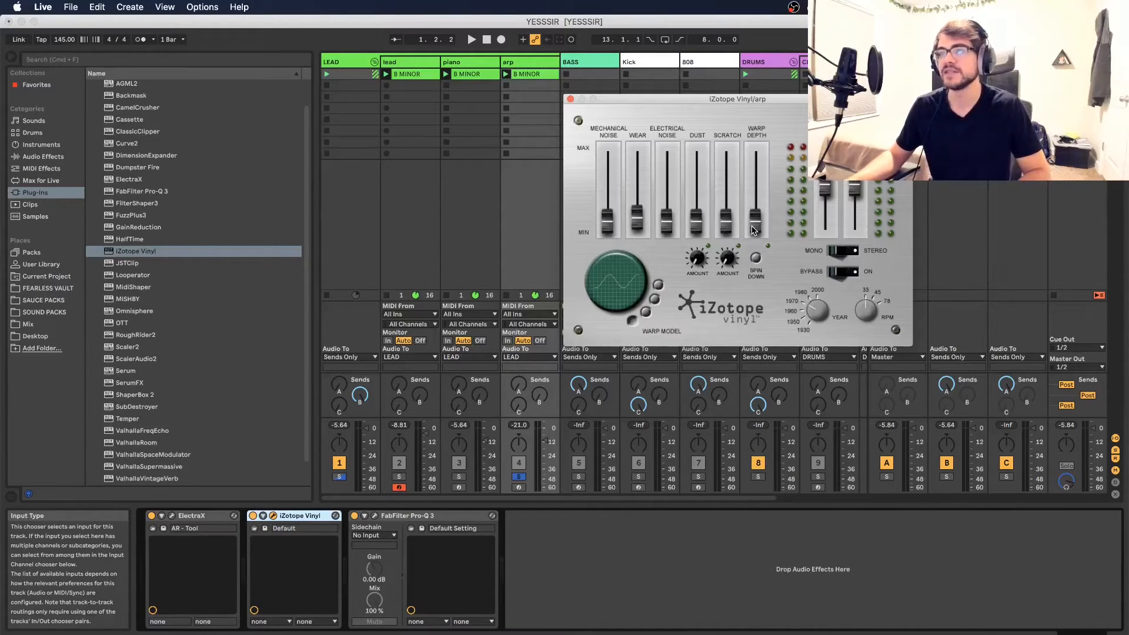
Step: Try Vinyl's Warp Depth near its maximum and listen to the arp
{"action": "left_click_drag", "start_coordinate": [753, 230], "coordinate": [783, 82]}
{"action": "key", "text": "space"}
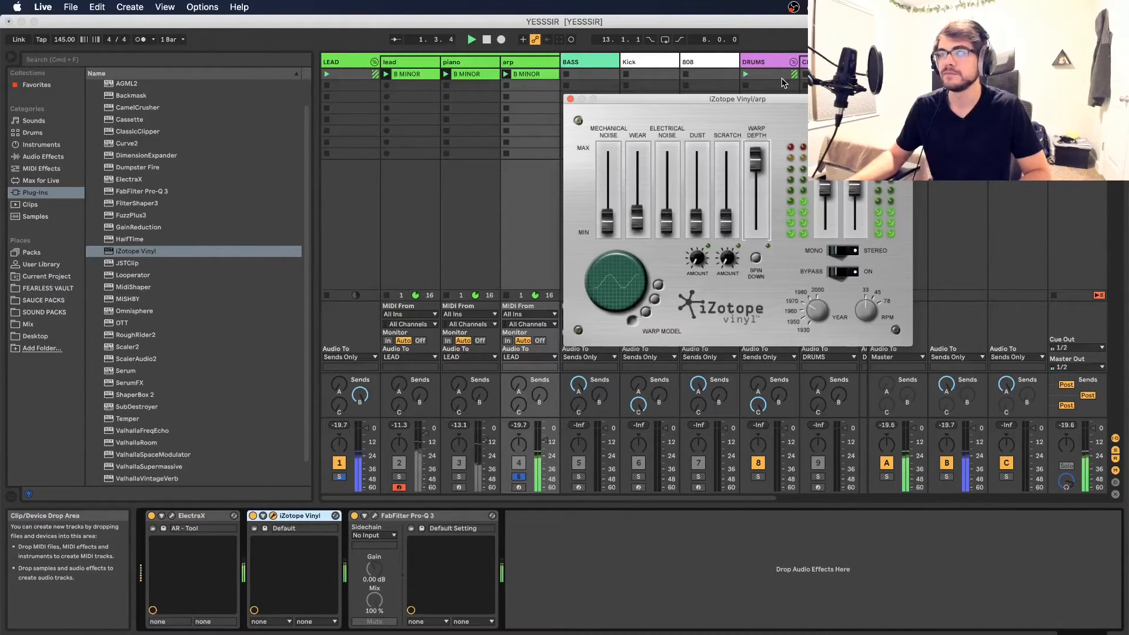
{"action": "key", "text": "space"}
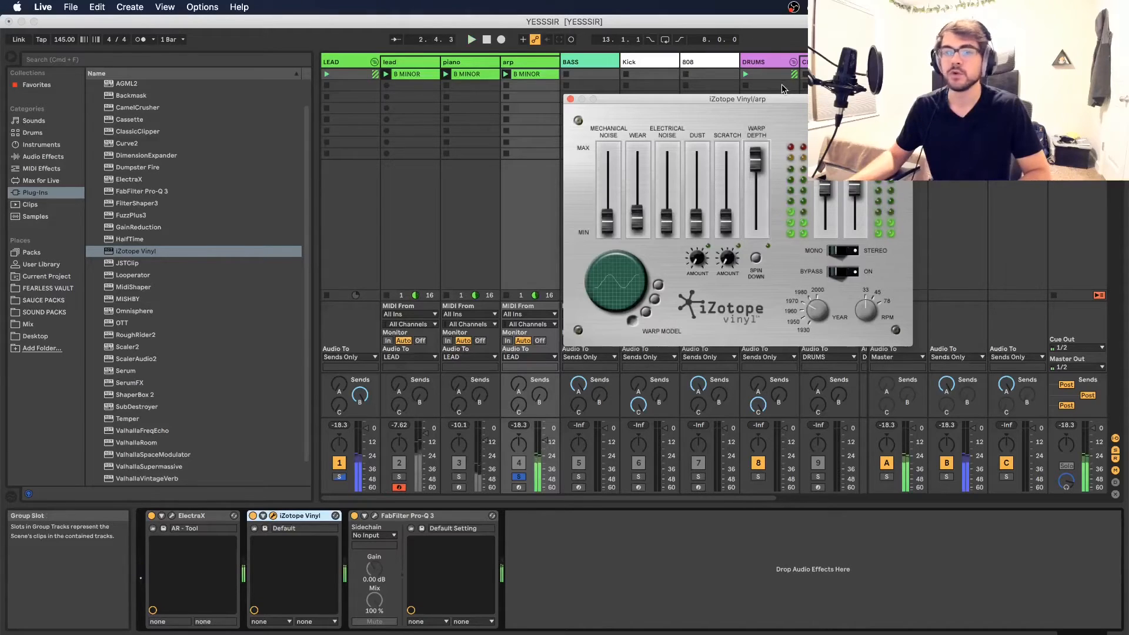
Step: Set Vinyl's Warp Depth slightly above its minimum while listening to the arp, and play all the melodic tracks together
{"action": "left_click_drag", "start_coordinate": [756, 158], "coordinate": [750, 226]}
{"action": "key", "text": "space"}
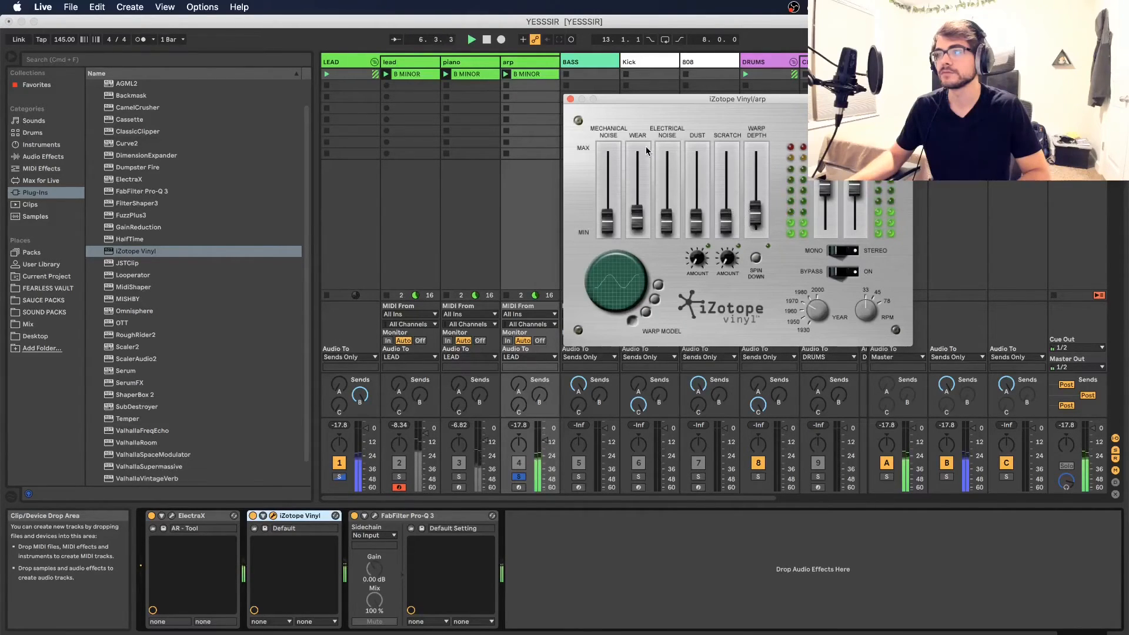
{"action": "left_click", "coordinate": [570, 99]}
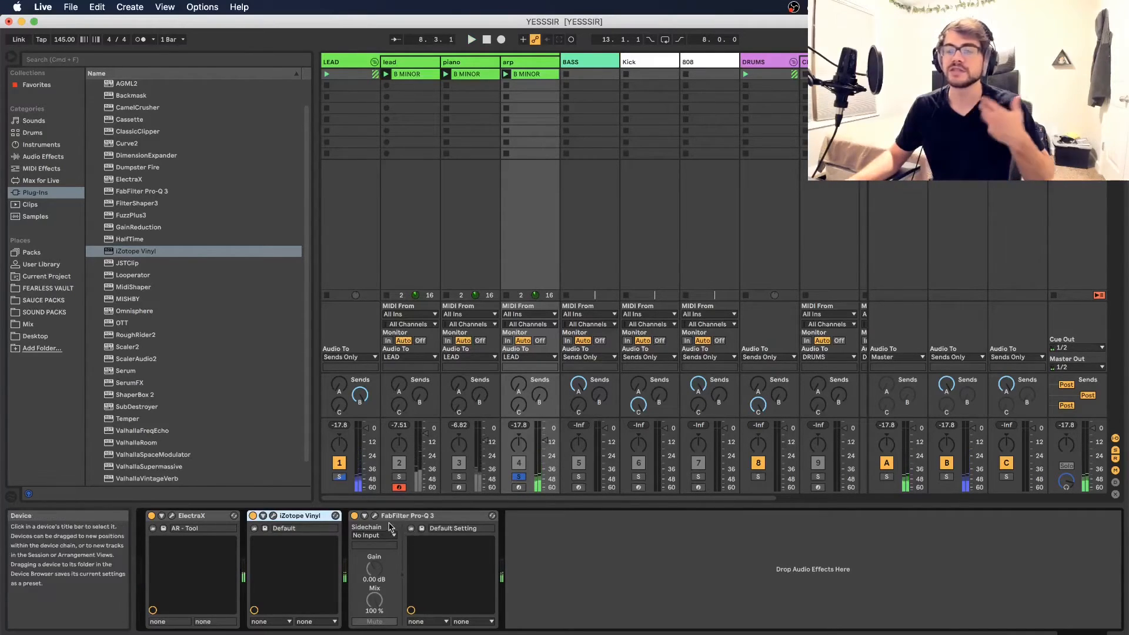
{"action": "left_click", "coordinate": [339, 476]}
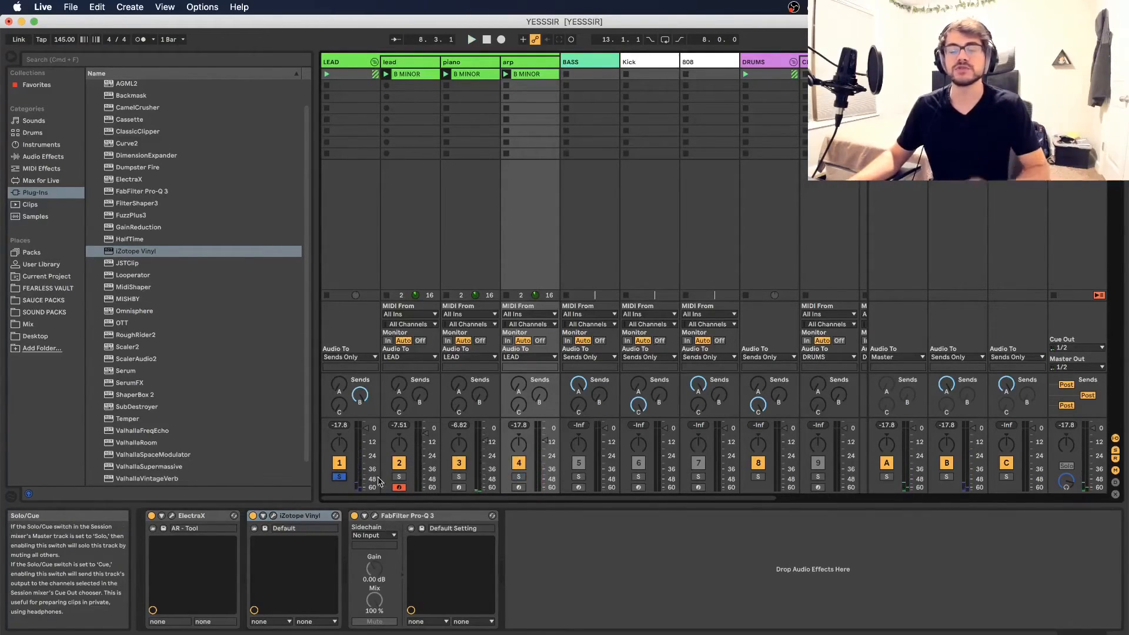
{"action": "key", "text": "space"}
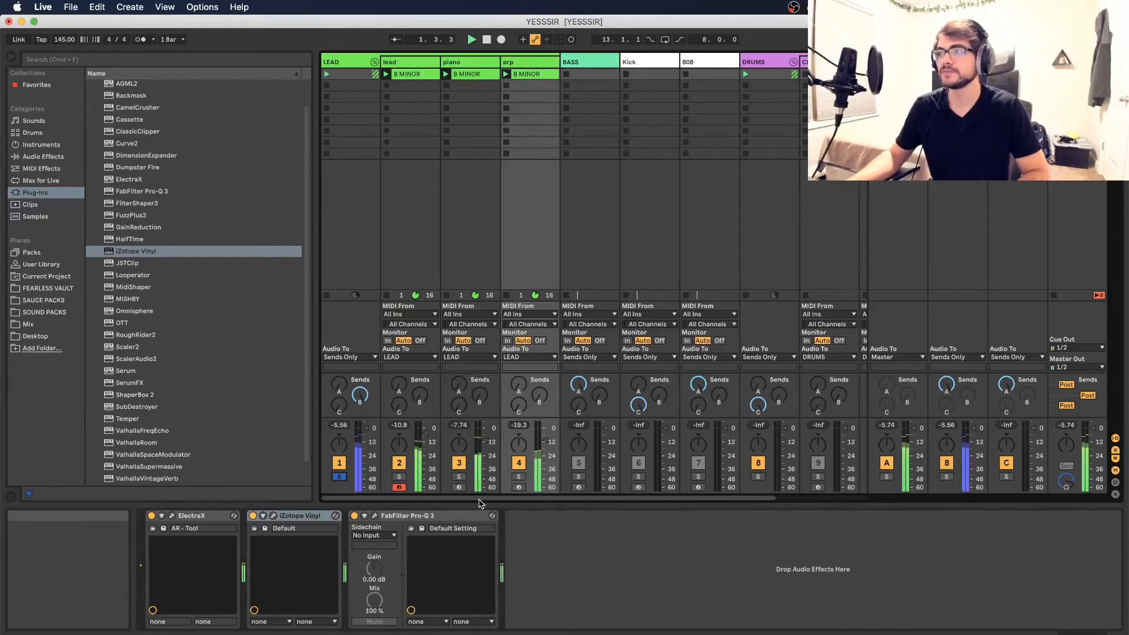